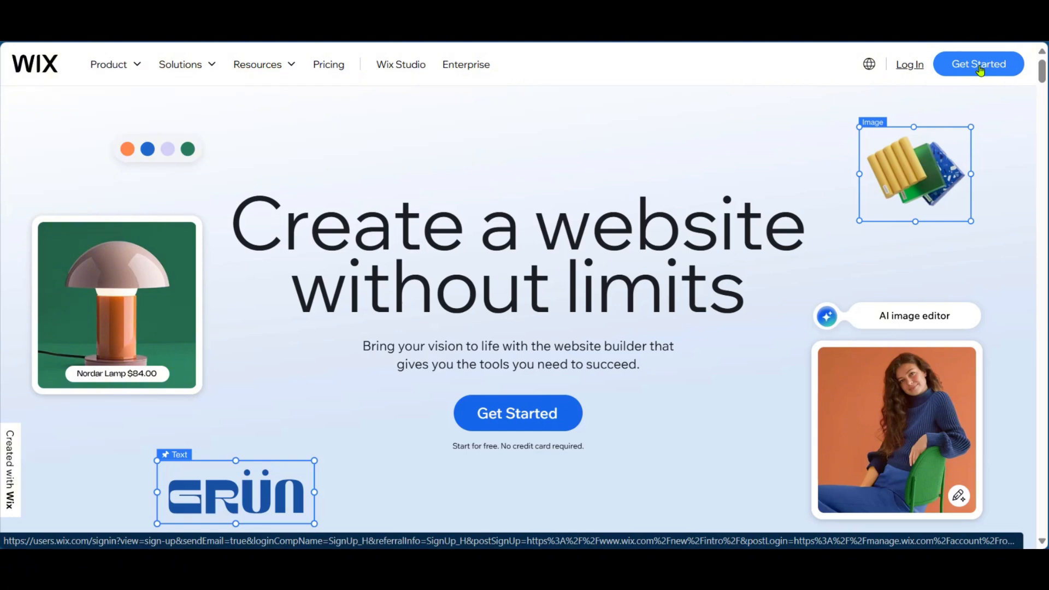
# Log in to the Wix account with the account email and password.
pyautogui.click(909, 65)
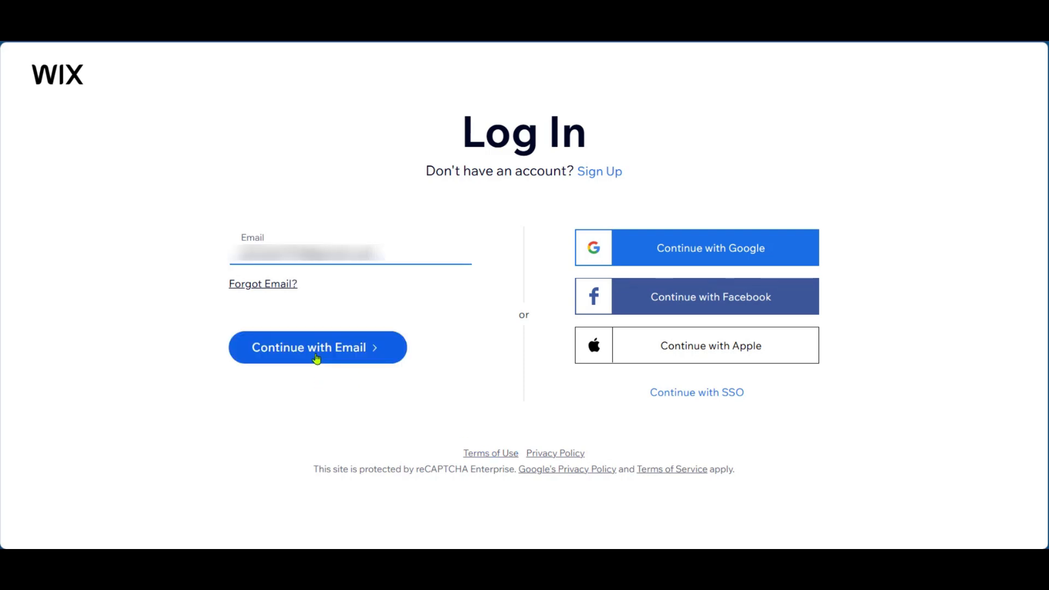
pyautogui.click(316, 349)
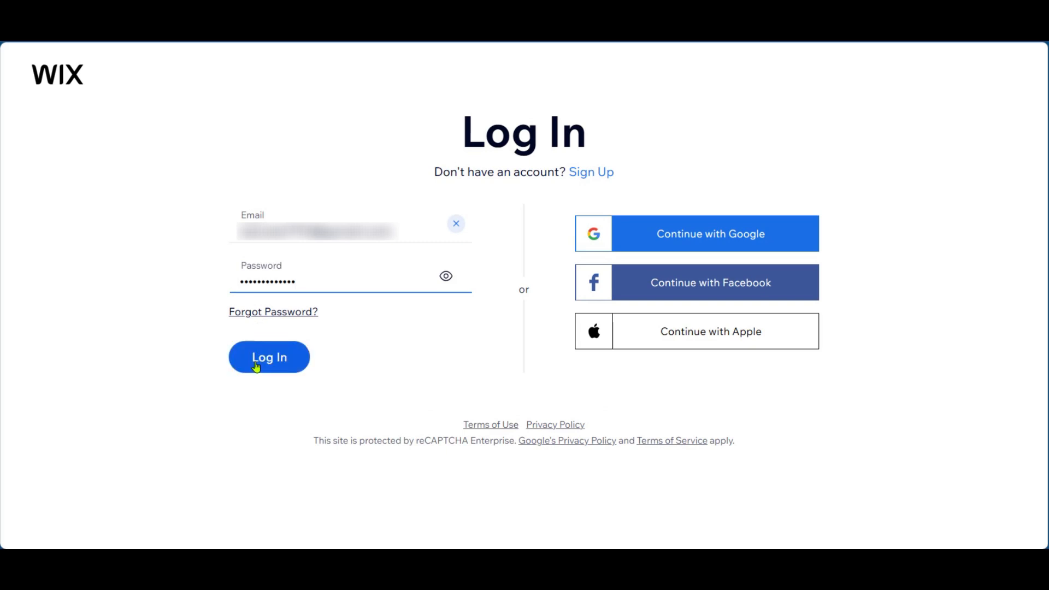
pyautogui.click(247, 365)
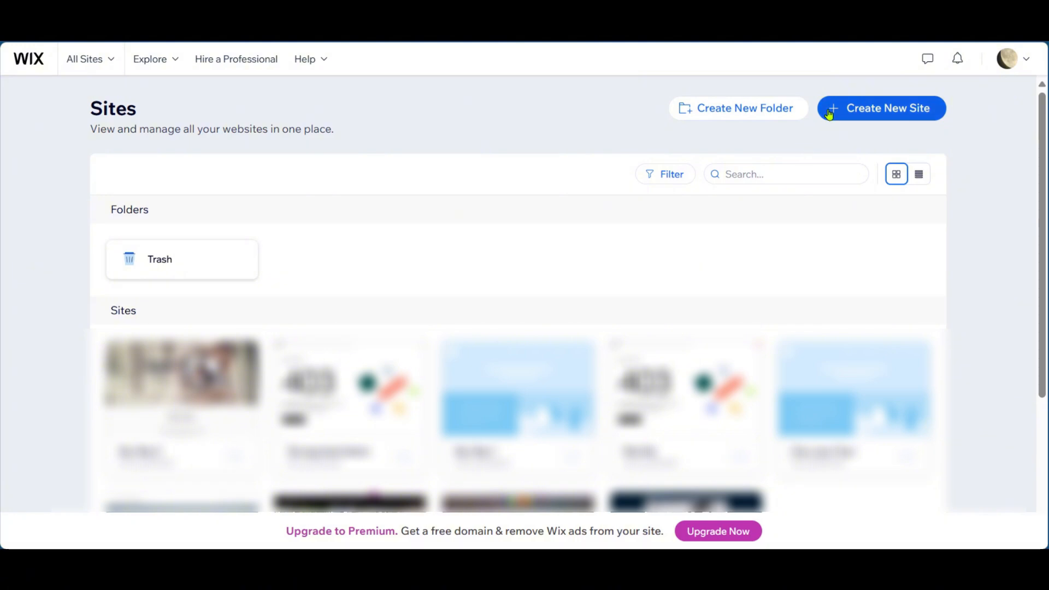
# Start creating a new site and choose to set it up without the AI chat.
pyautogui.click(908, 114)
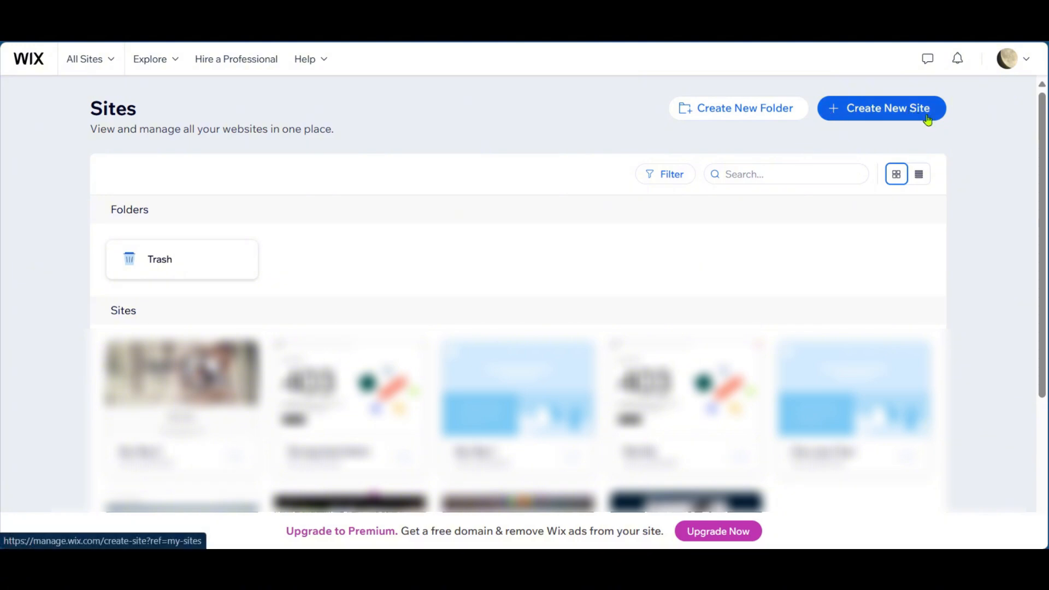
pyautogui.click(869, 114)
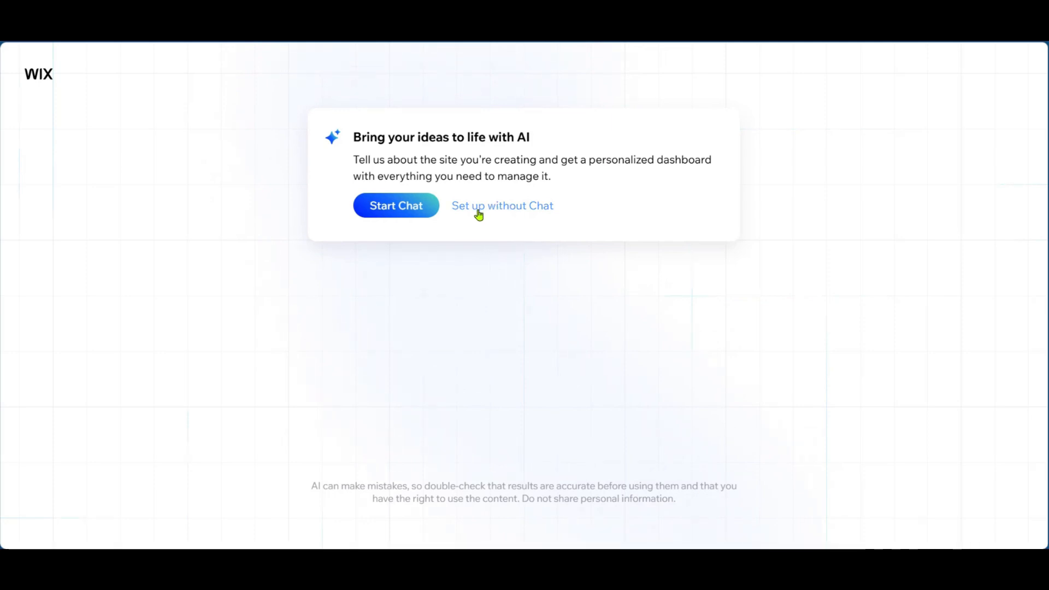
pyautogui.click(499, 206)
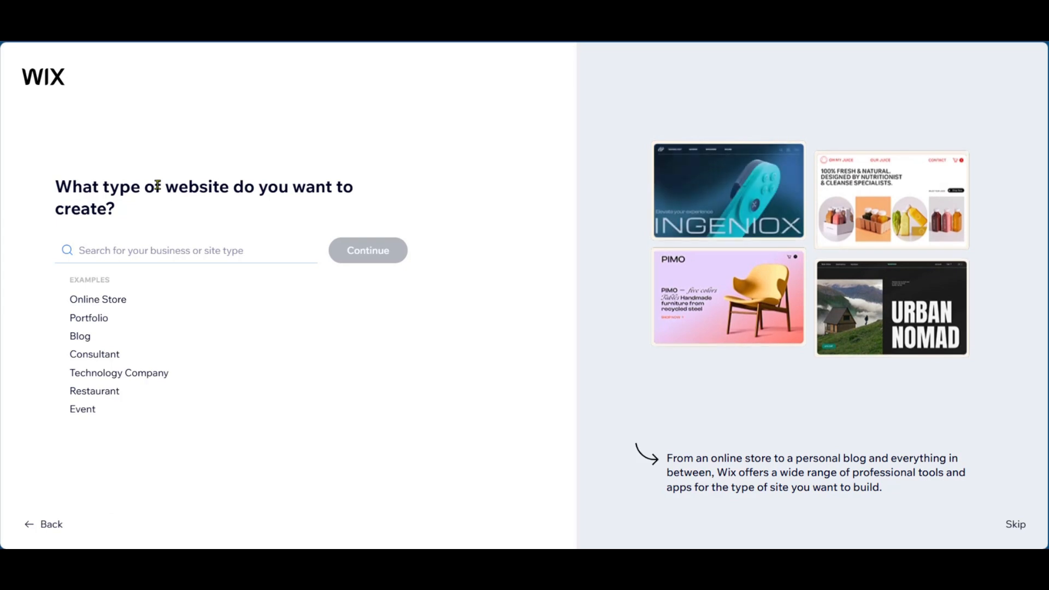
# Choose Blog as the type of website to create and continue to the site setup.
pyautogui.click(77, 339)
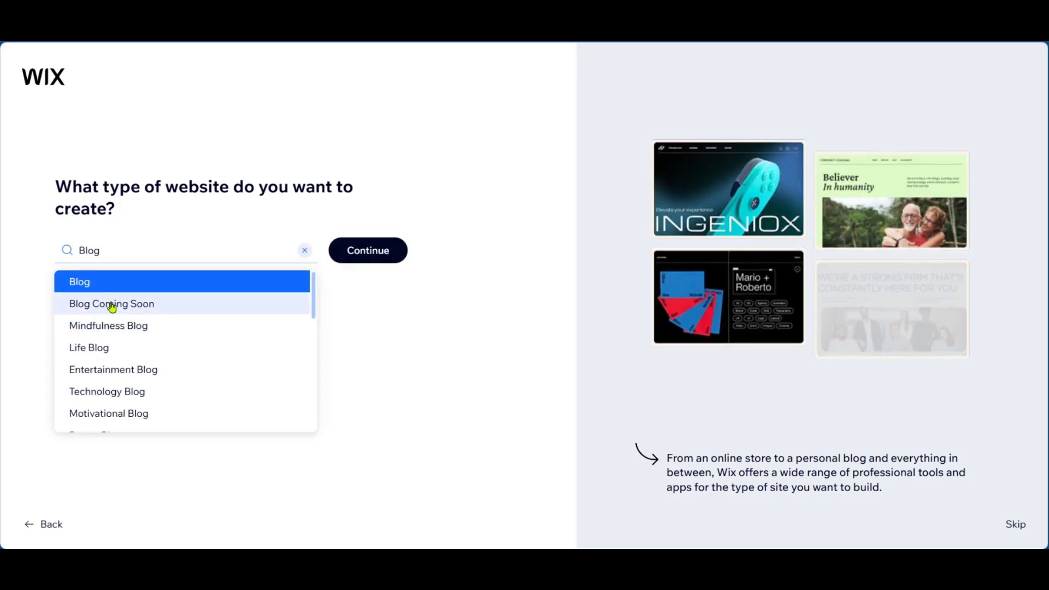
pyautogui.scroll(-8, 118, 336)
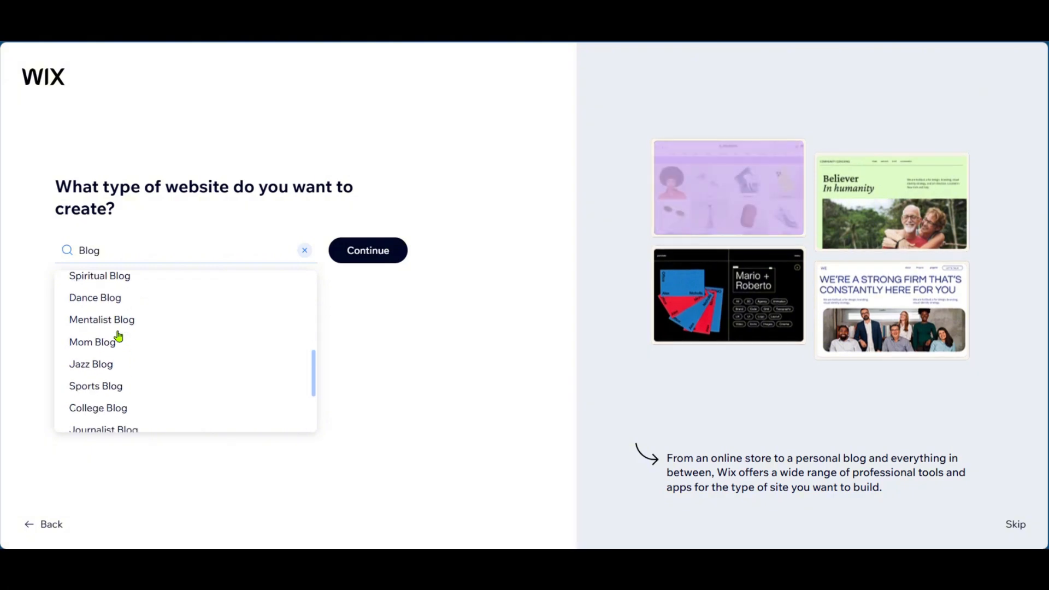
pyautogui.scroll(2, 113, 373)
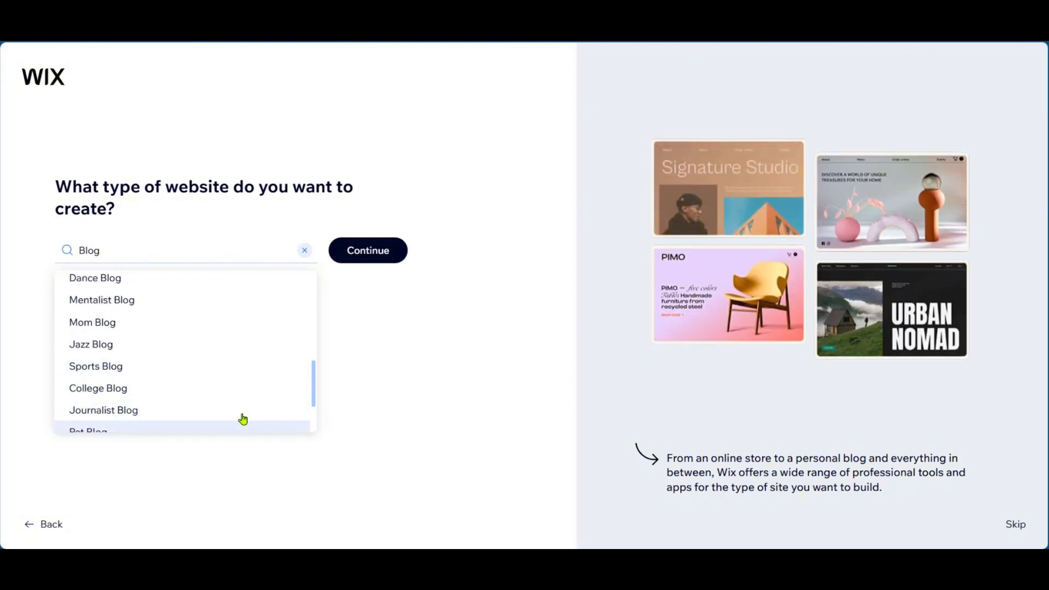
pyautogui.click(123, 371)
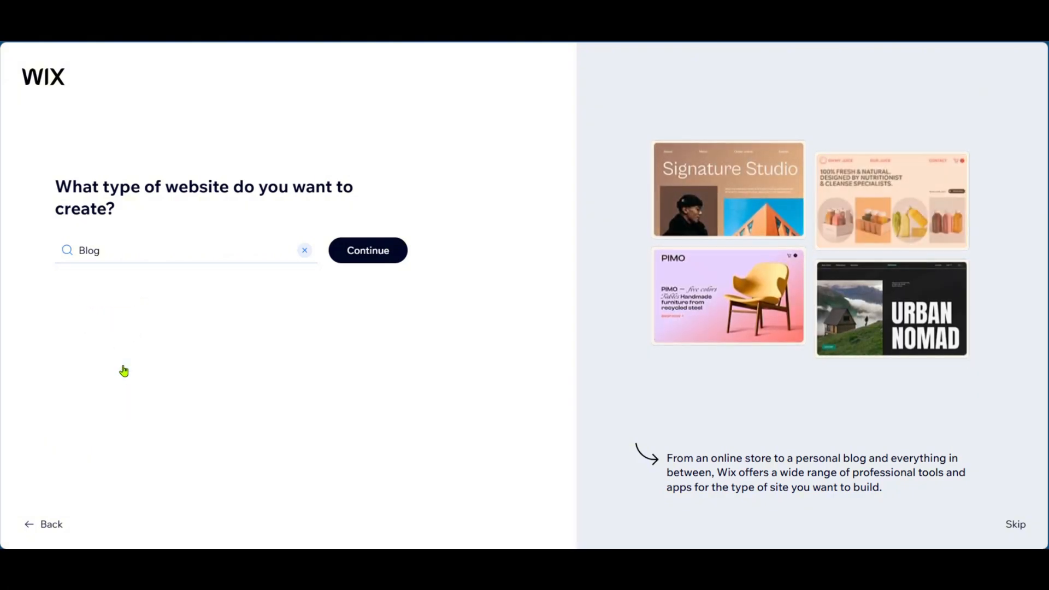
pyautogui.click(365, 253)
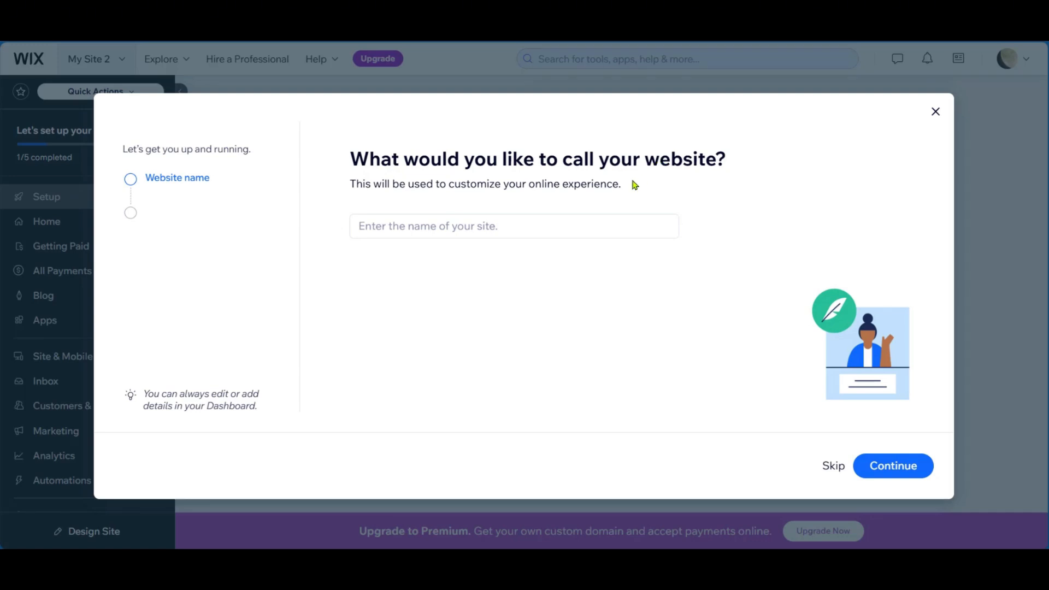
# Name the website "My Sporty Trends" and continue to the site goals.
pyautogui.click(493, 224)
pyautogui.write('My Sporty Trends')
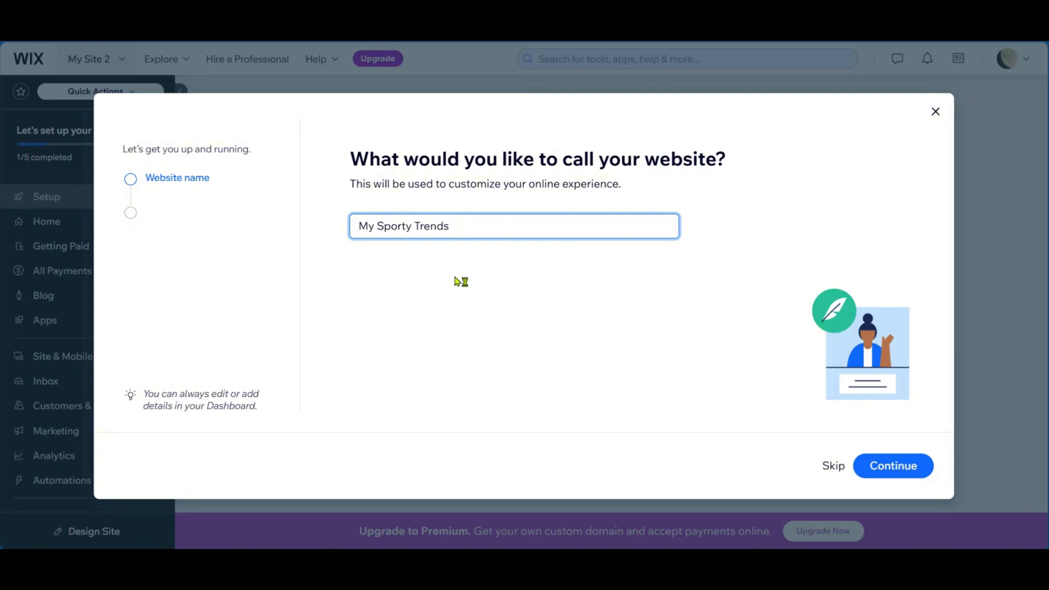
pyautogui.click(886, 473)
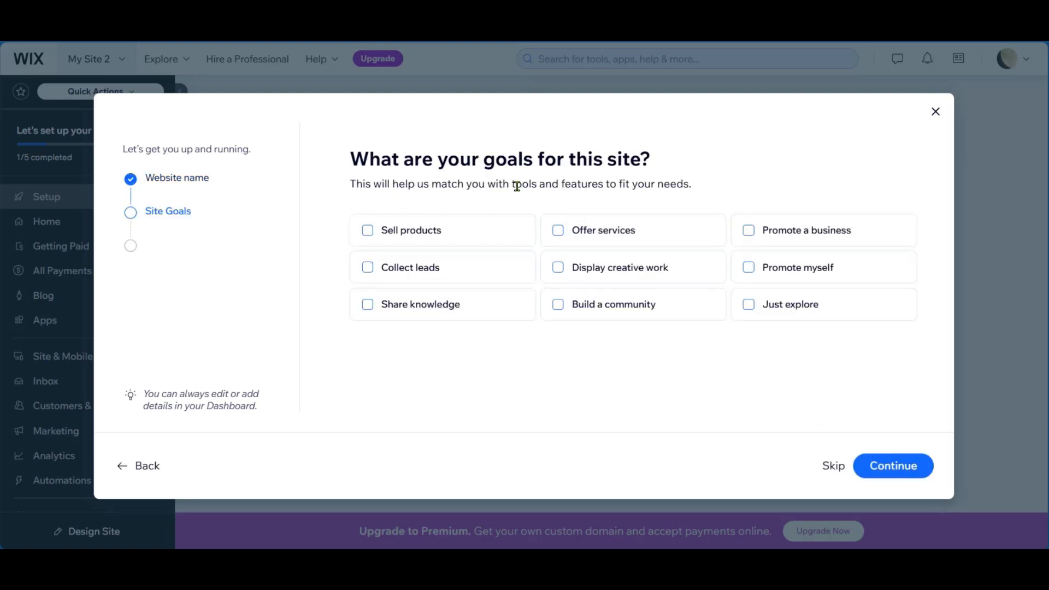
# Select every site goal except Sell products and Collect leads, and continue to the app selection.
pyautogui.click(367, 305)
pyautogui.click(558, 304)
pyautogui.click(749, 267)
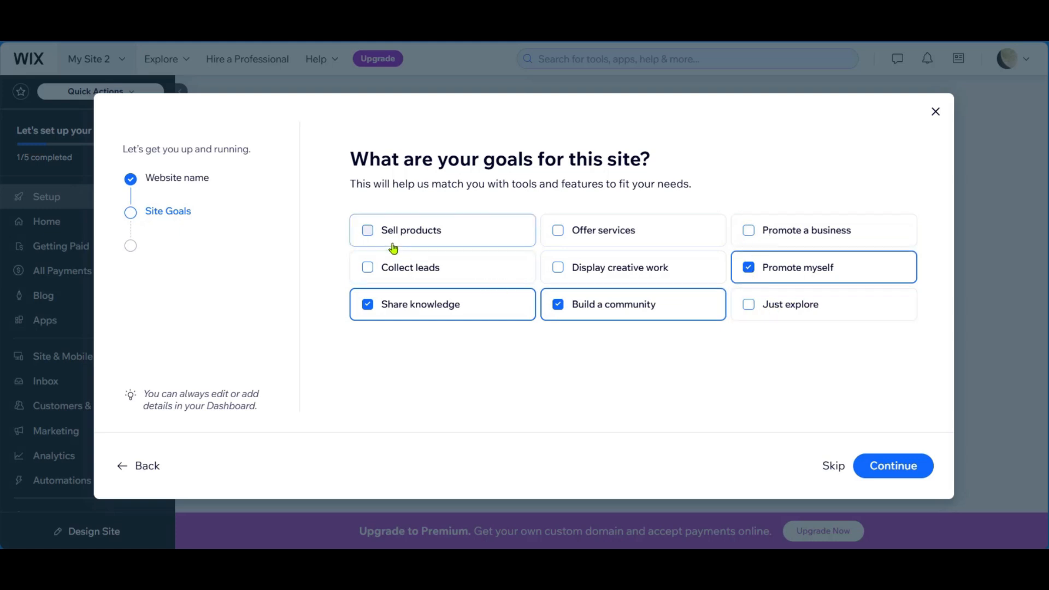
pyautogui.click(558, 230)
pyautogui.click(748, 230)
pyautogui.click(749, 304)
pyautogui.click(558, 267)
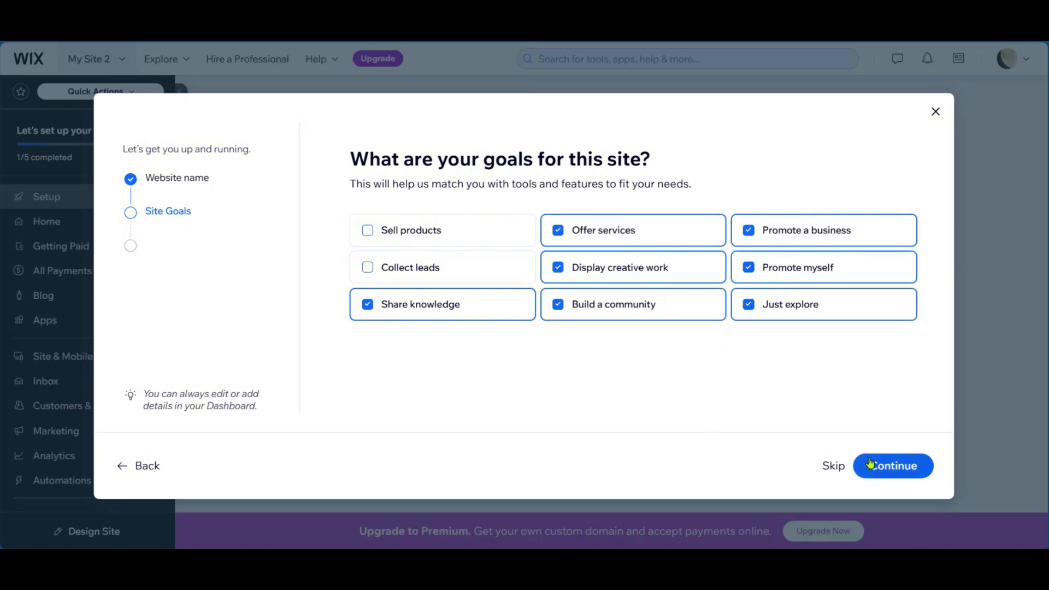
pyautogui.click(875, 475)
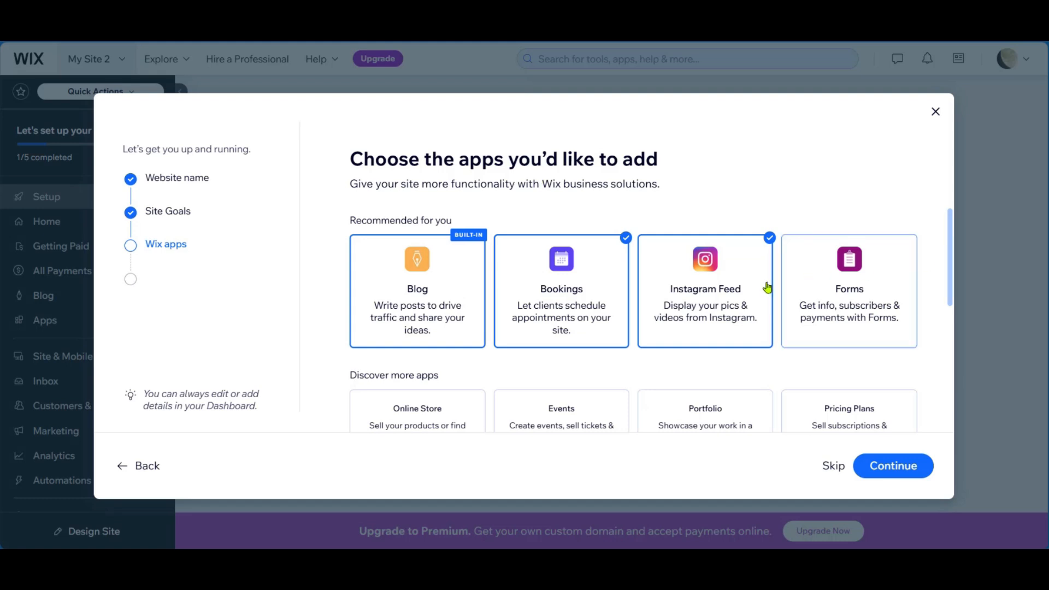
# Deselect Bookings, keeping Blog and Instagram Feed as the apps to add, and finish the setup to reach the dashboard.
pyautogui.scroll(-2, 567, 333)
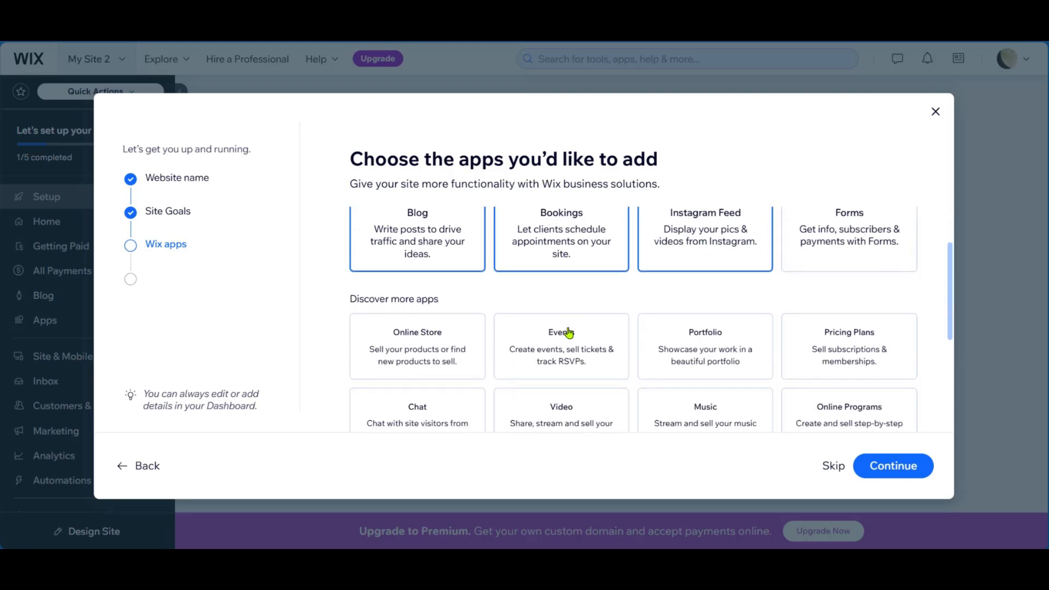
pyautogui.scroll(2, 564, 332)
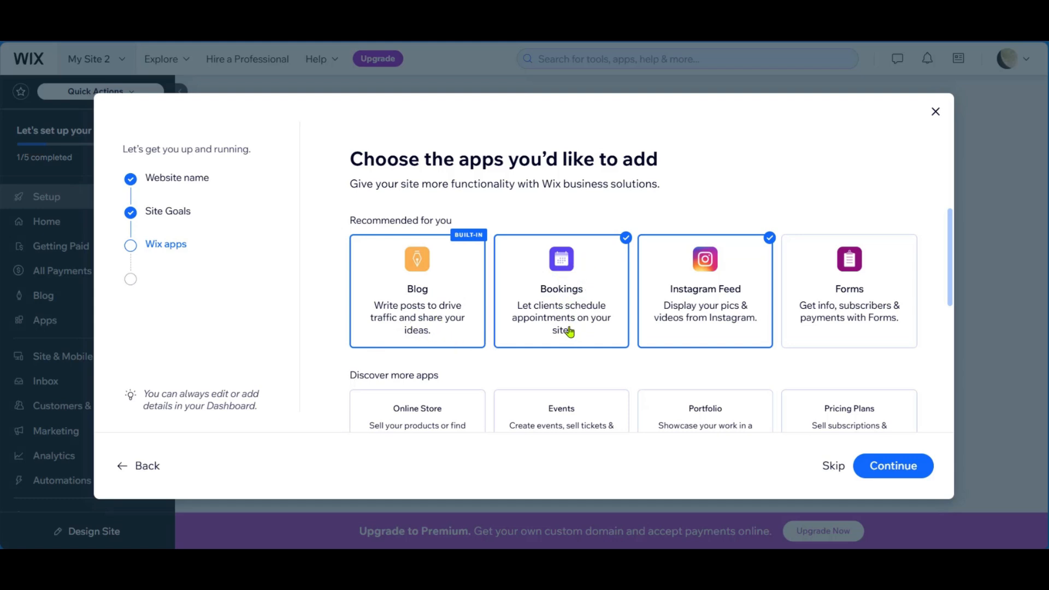
pyautogui.click(586, 273)
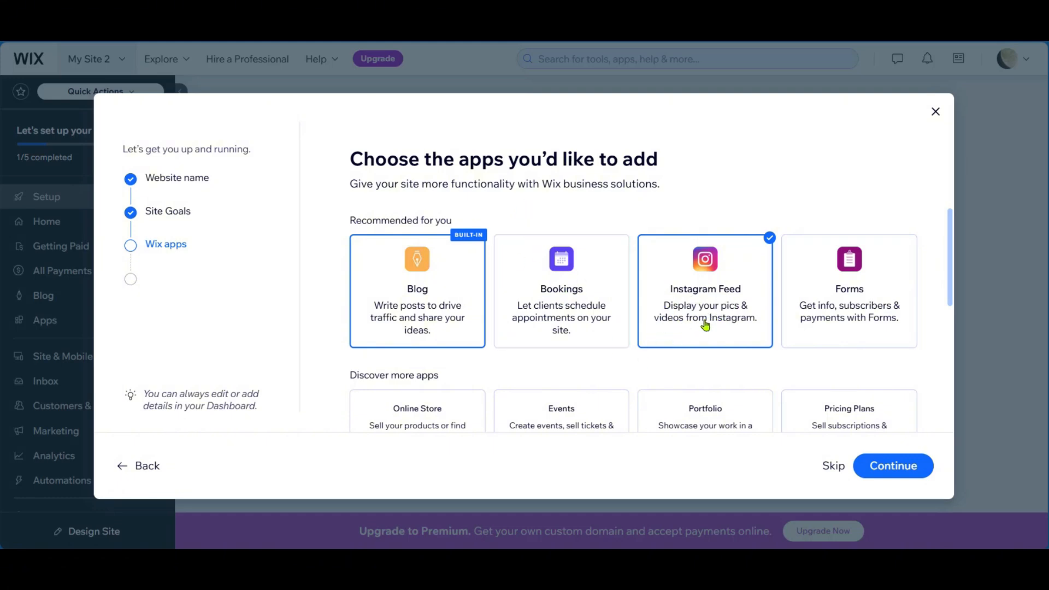
pyautogui.scroll(-3, 728, 295)
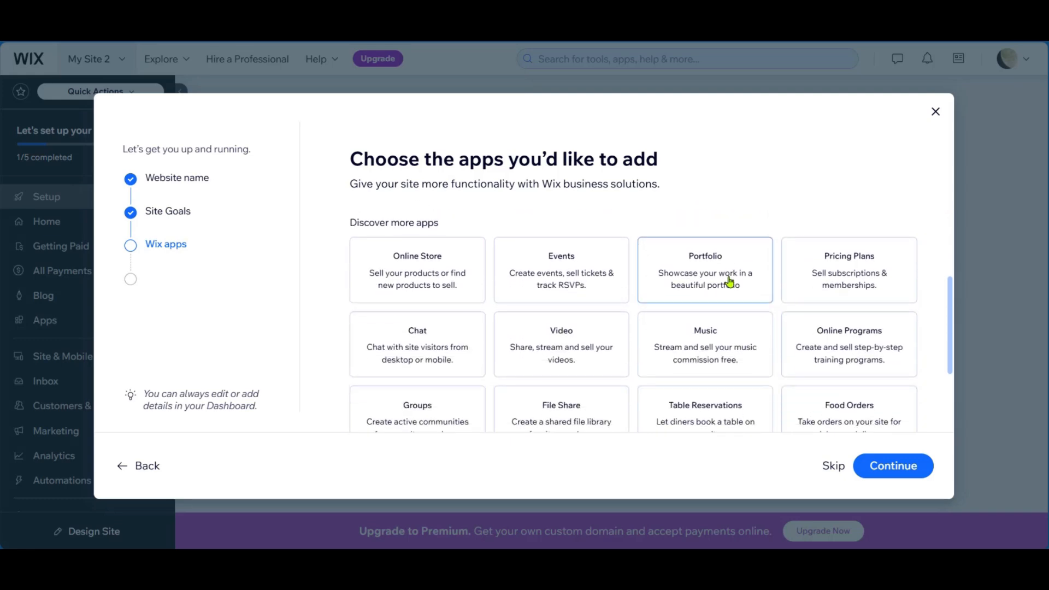
pyautogui.scroll(3, 731, 277)
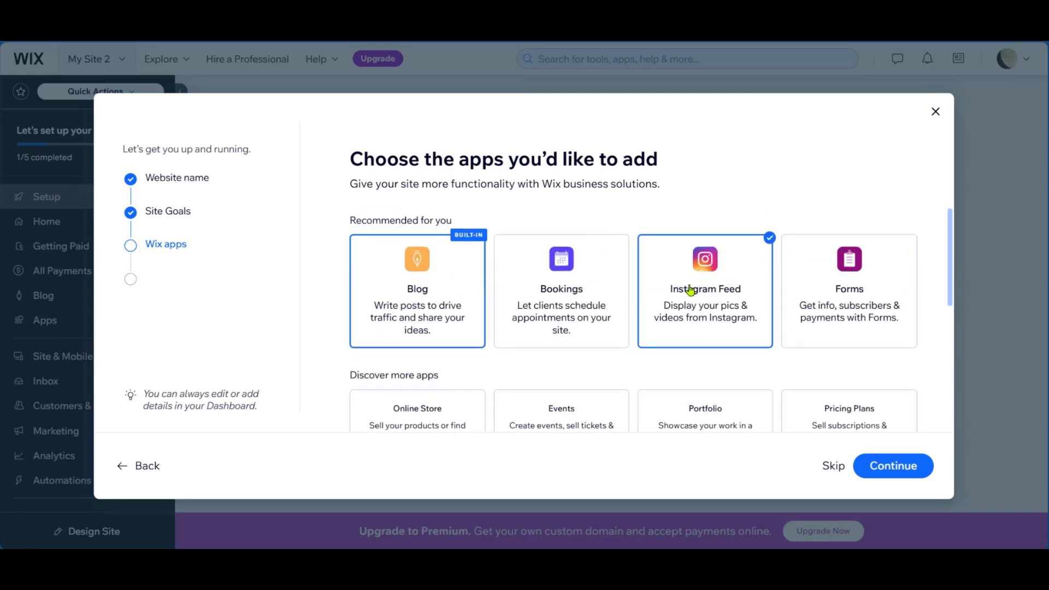
pyautogui.scroll(-3, 693, 281)
pyautogui.scroll(3, 469, 289)
pyautogui.scroll(-5, 469, 288)
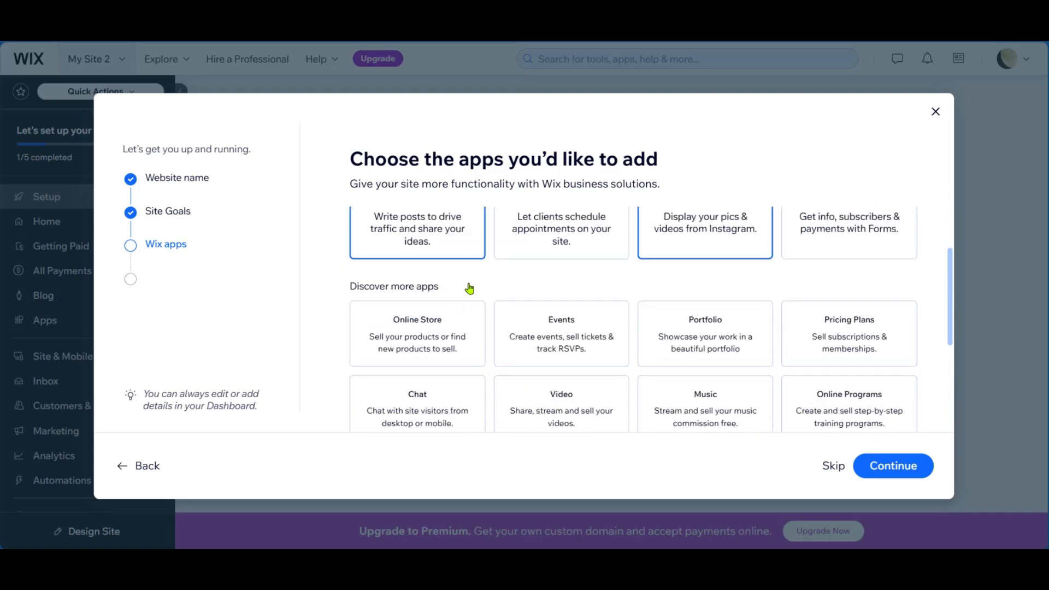
pyautogui.scroll(5, 525, 304)
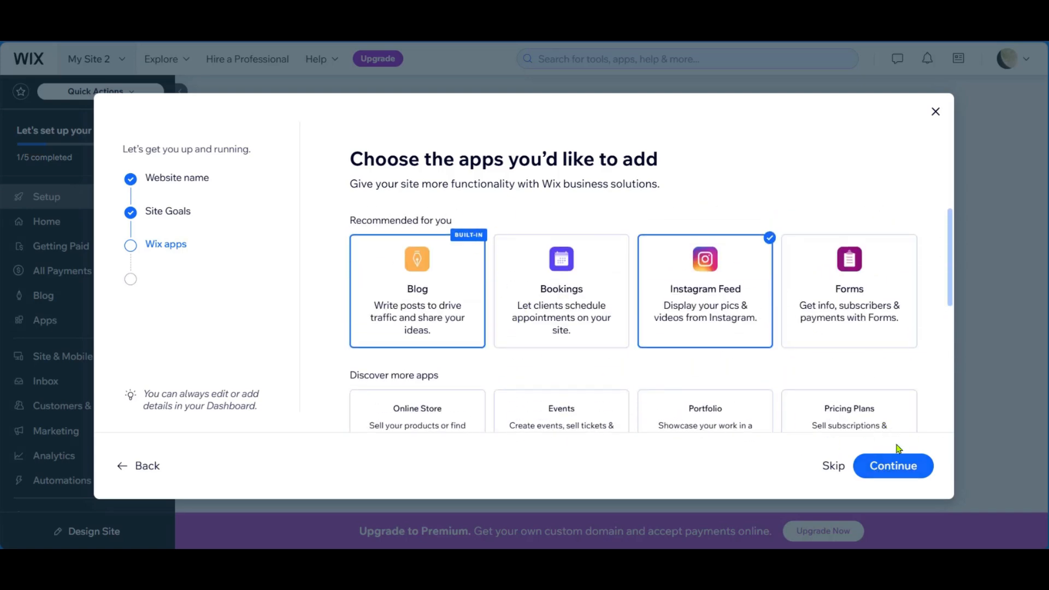
pyautogui.click(893, 465)
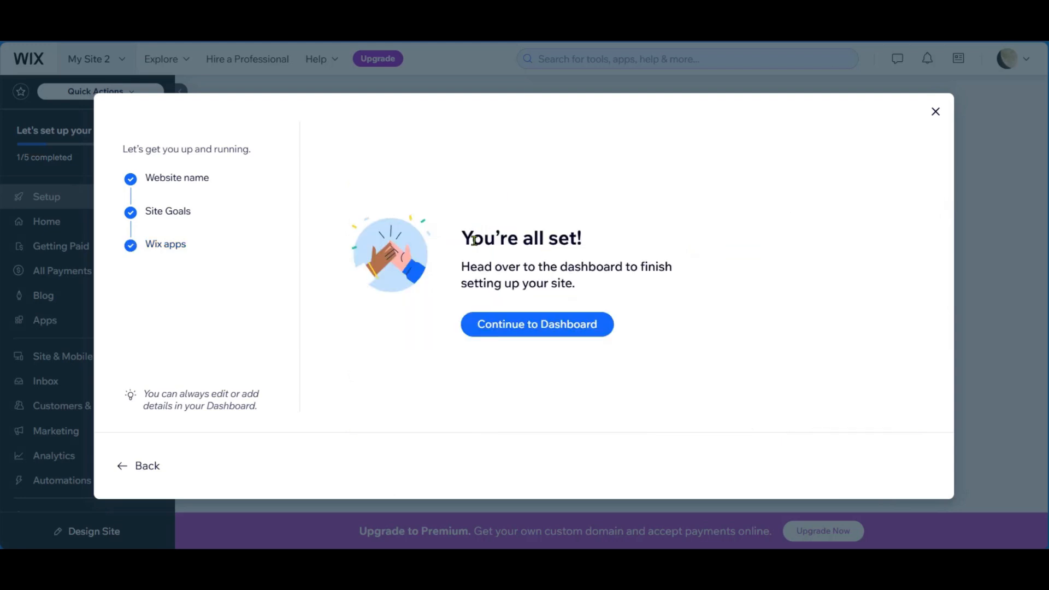
pyautogui.click(533, 330)
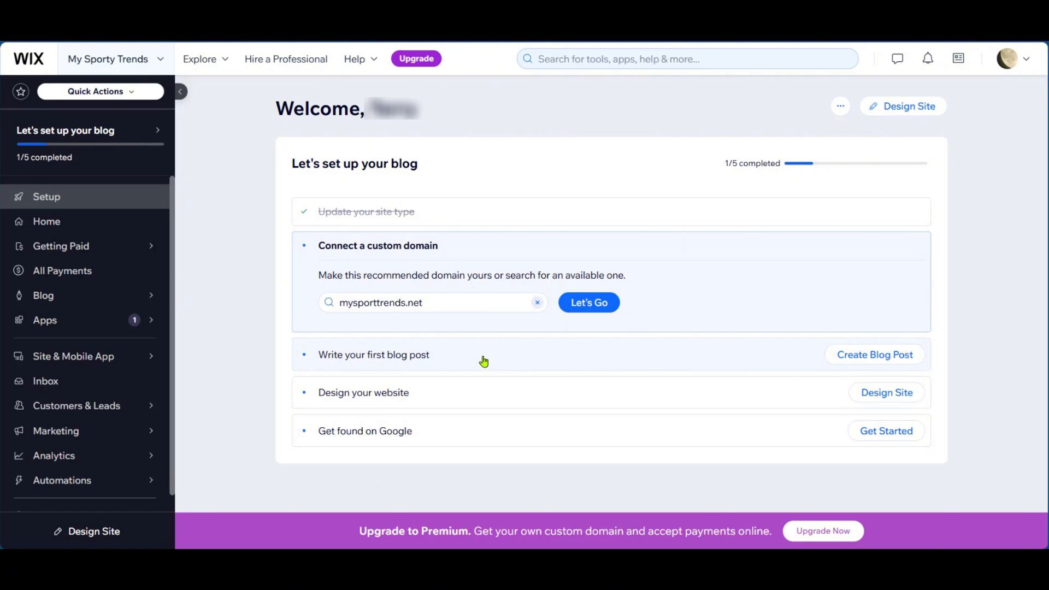
# Create a blog post, refresh the suggested topics and choose to write "Your ultimate gear checklist for every type of athlete" with AI.
pyautogui.click(867, 355)
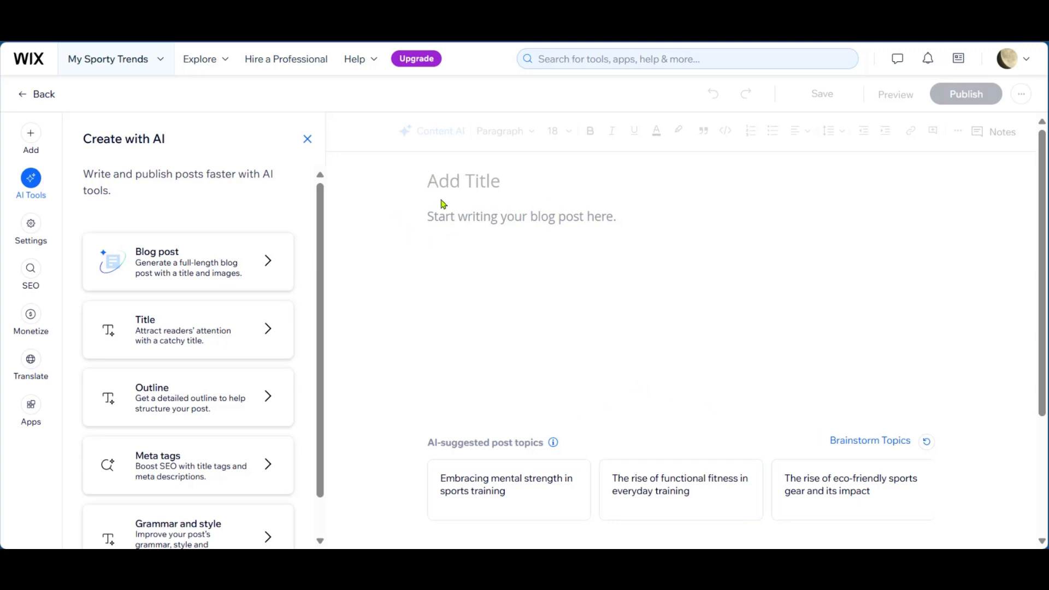
pyautogui.click(442, 181)
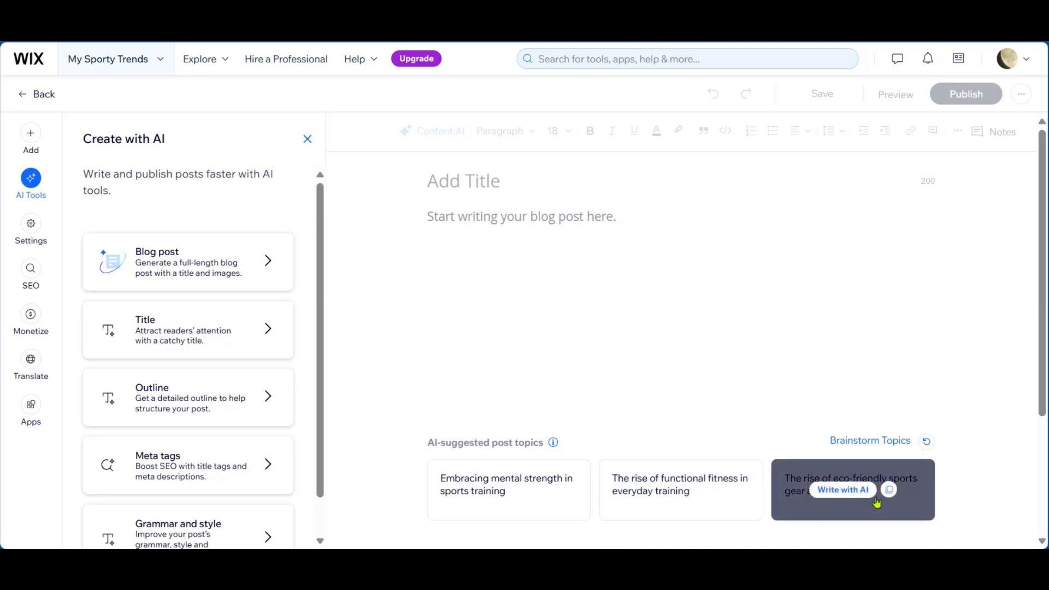
pyautogui.click(928, 444)
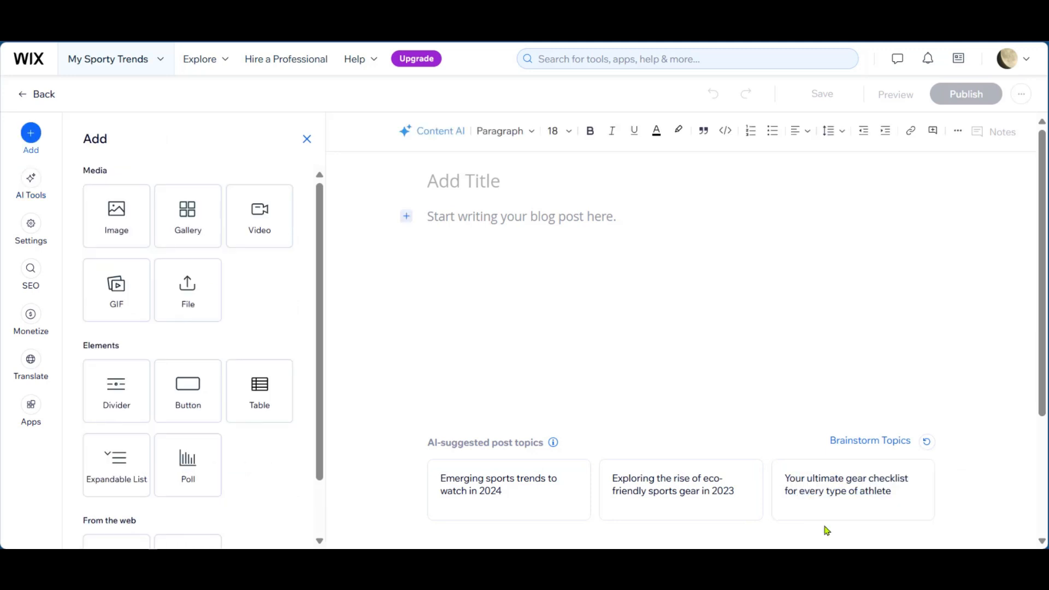
pyautogui.moveTo(836, 491)
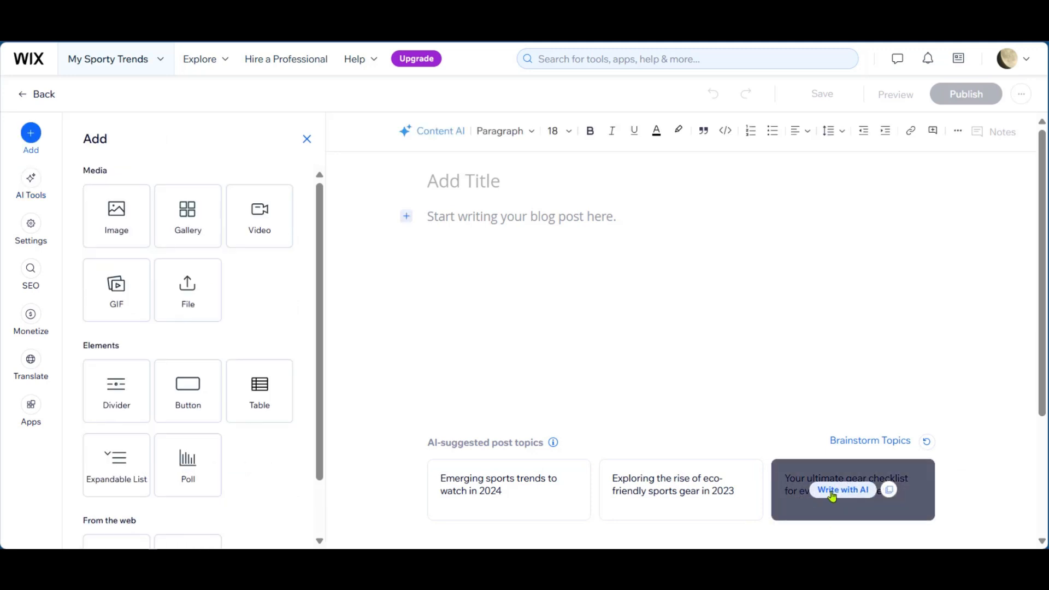
pyautogui.click(831, 493)
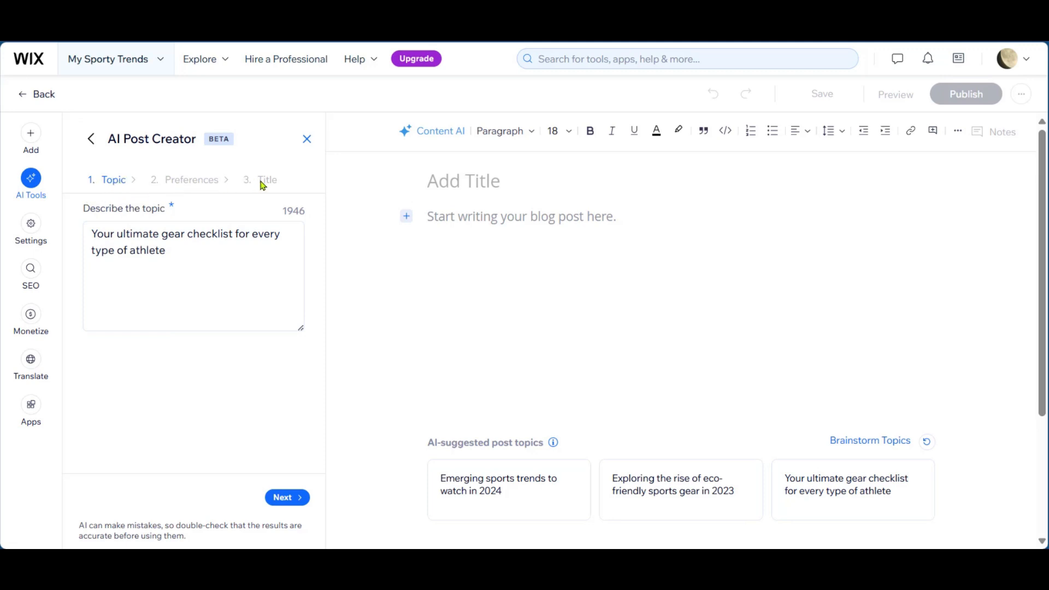
# Append ". We want to inspire more people to be sports inclined through our posts." to the topic description and proceed to the preferences.
pyautogui.click(178, 250)
pyautogui.write('.')
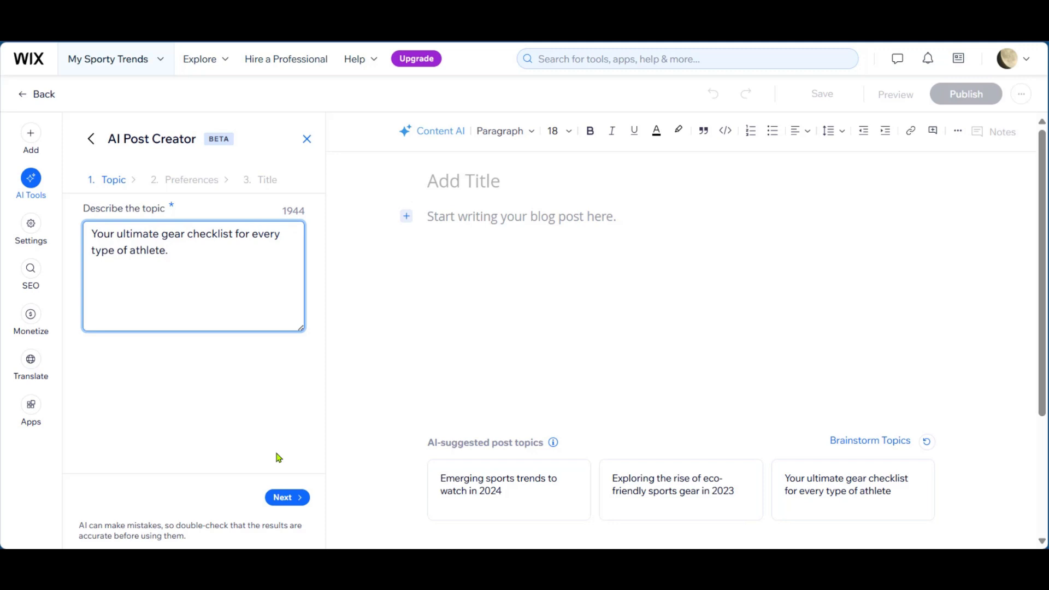
pyautogui.write('We want to inspire more people to be sports inclined through our posts.')
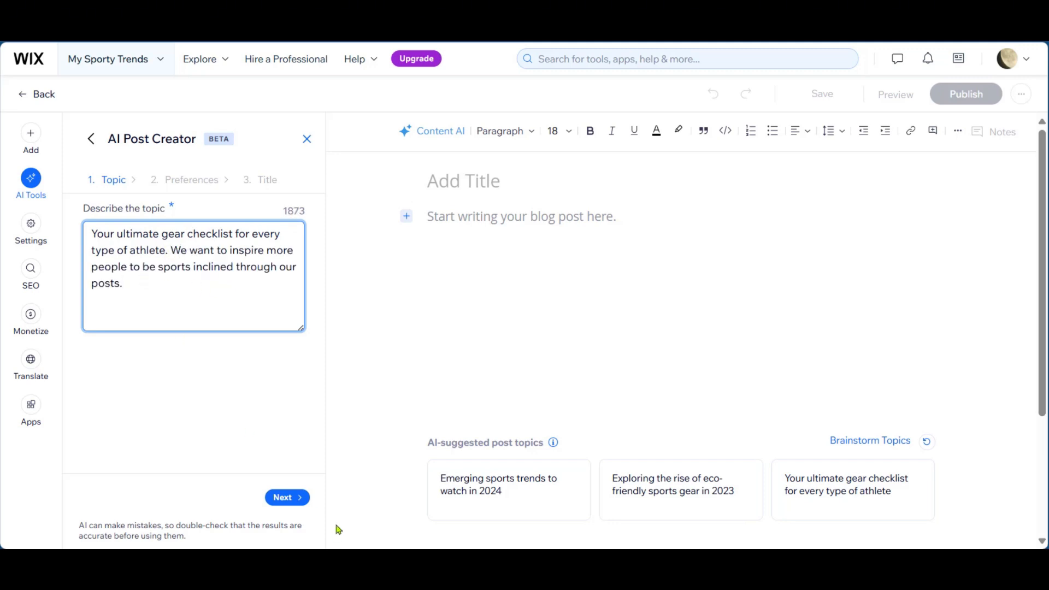
pyautogui.click(290, 499)
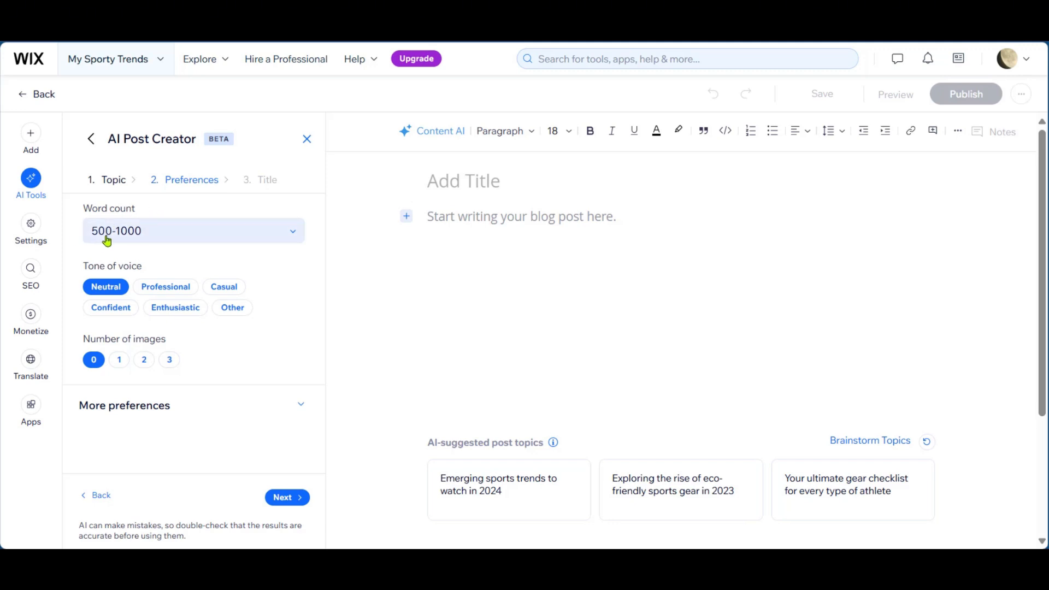
# Choose 500-1000 as the word count for the AI-generated blog post.
pyautogui.click(199, 239)
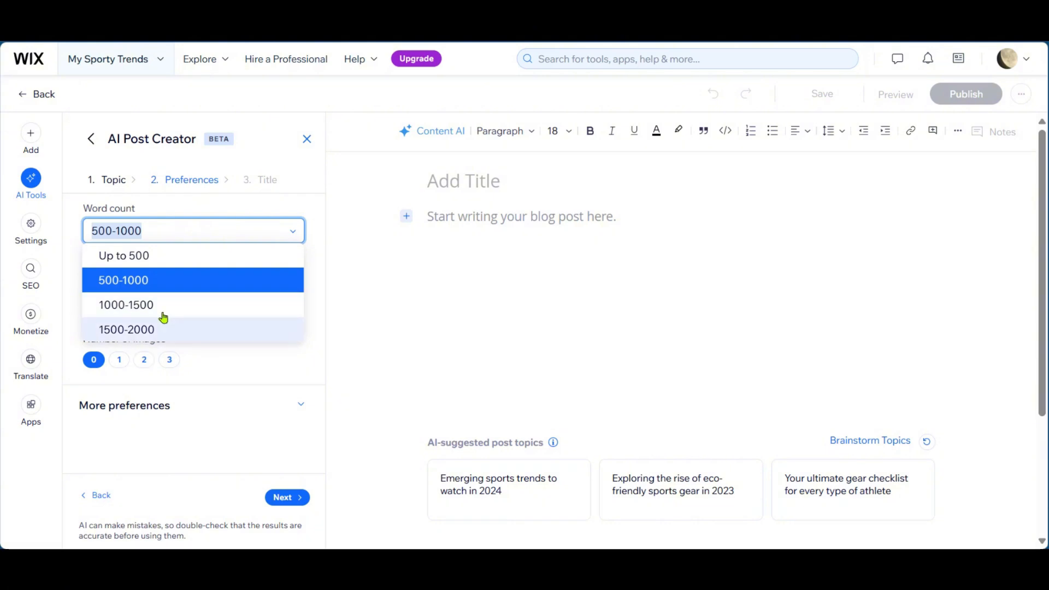
pyautogui.click(136, 283)
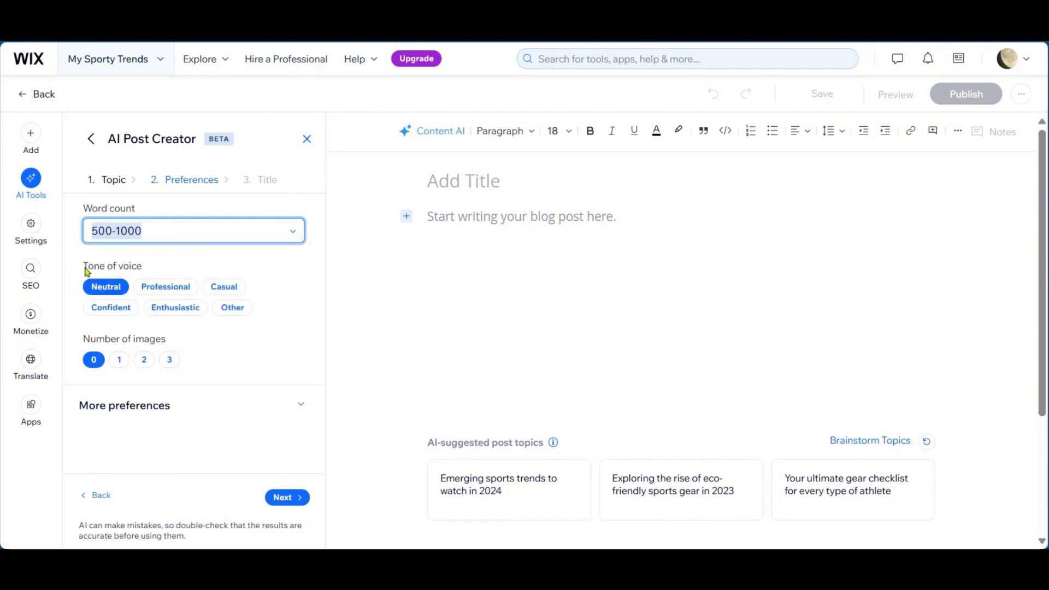
# Set the AI post's tone of voice to Enthusiastic and the number of images to 2.
pyautogui.click(164, 287)
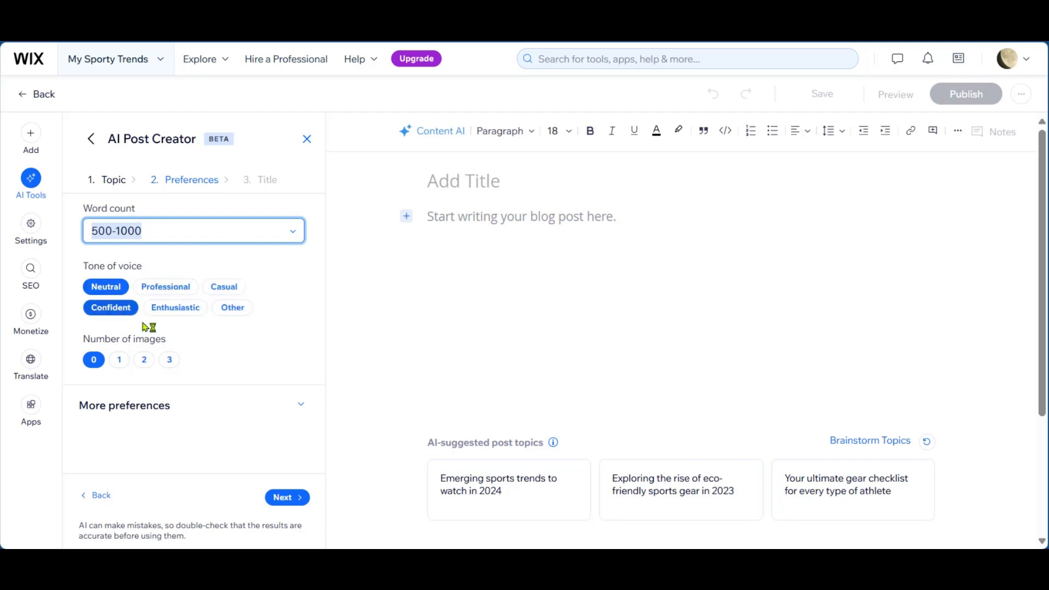
pyautogui.click(180, 308)
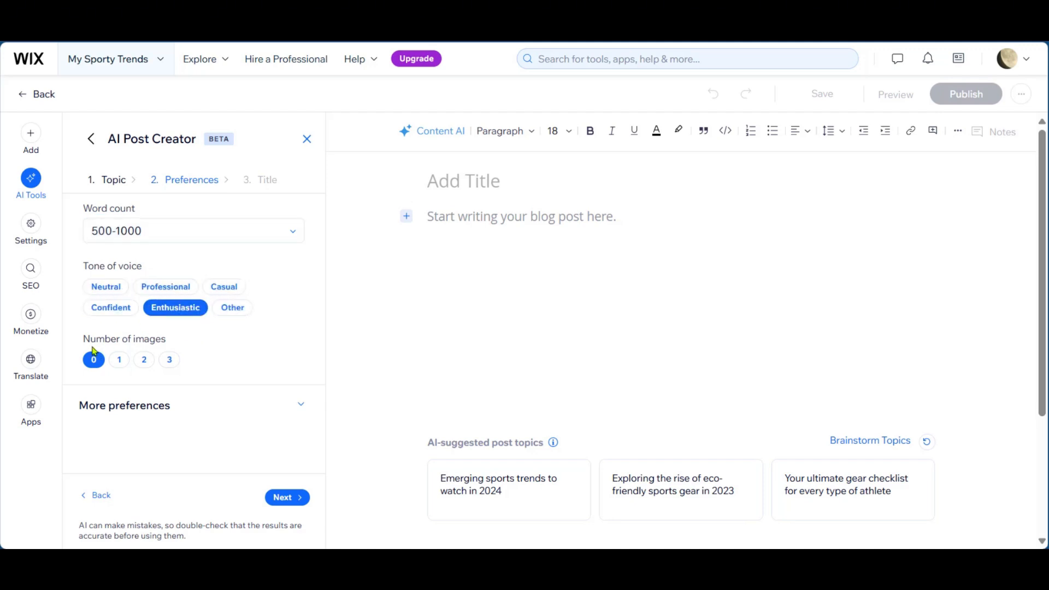
pyautogui.click(145, 362)
# Expand the additional post preferences and keep the point of view set to Any.
pyautogui.click(302, 409)
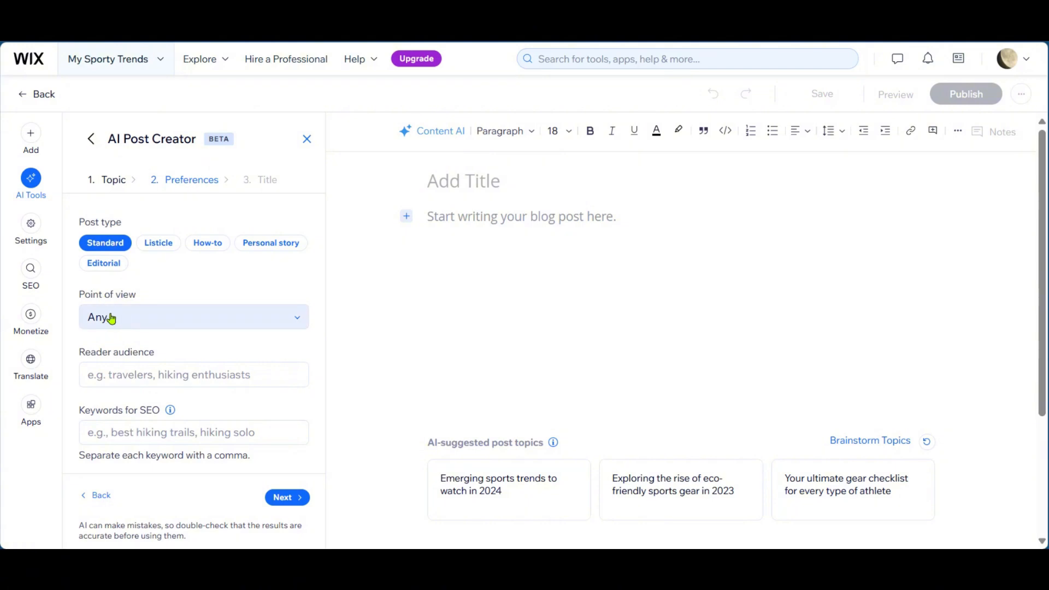
pyautogui.click(249, 321)
pyautogui.click(248, 320)
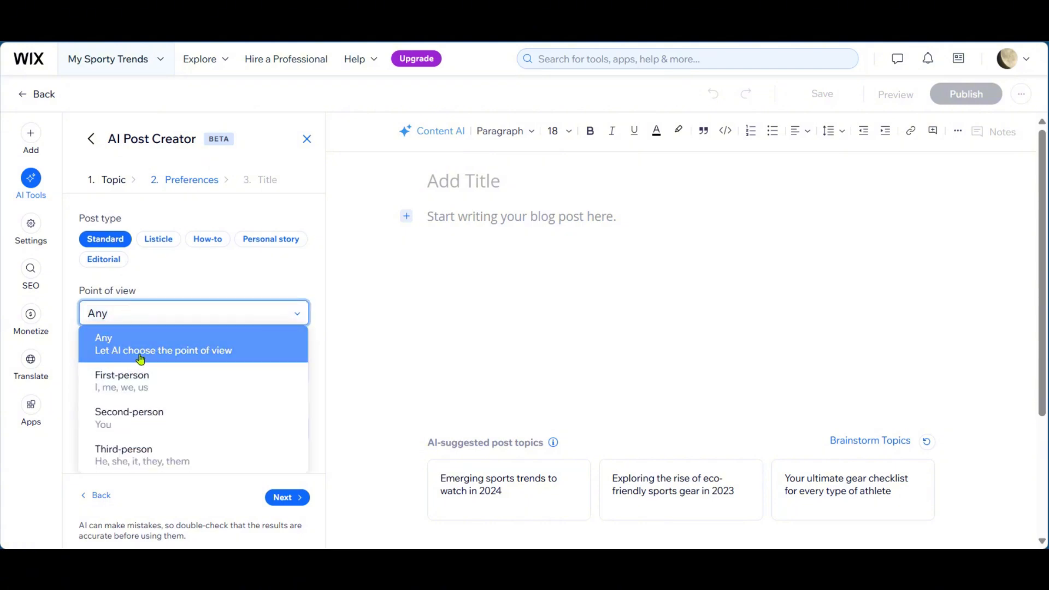
pyautogui.click(215, 285)
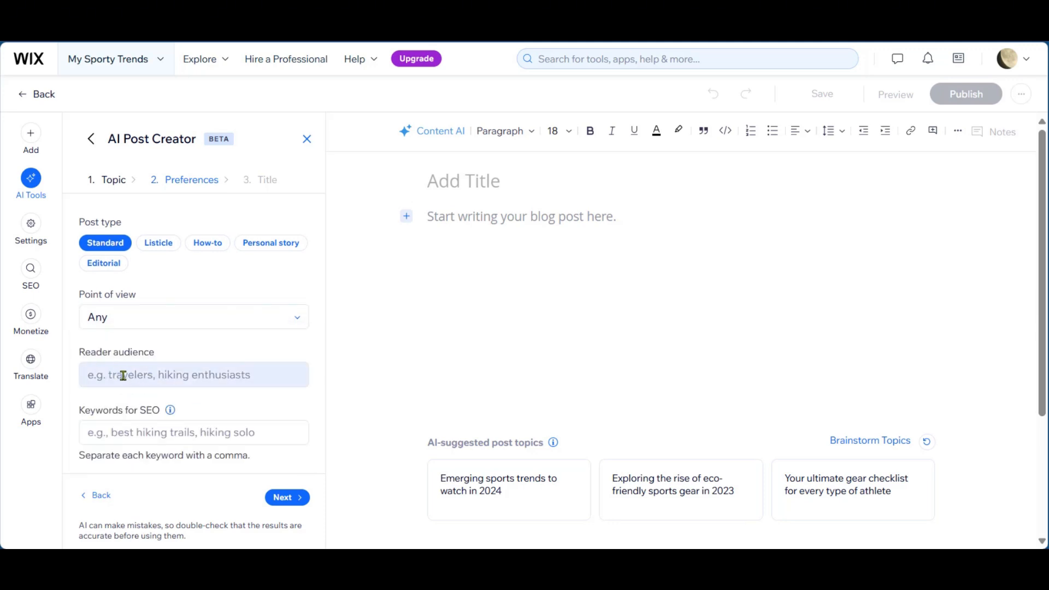
# Enter "Sports enthusiasts" as the reader audience and "Hiking, Sports, Fitness," as the SEO keywords.
pyautogui.click(187, 375)
pyautogui.click(186, 401)
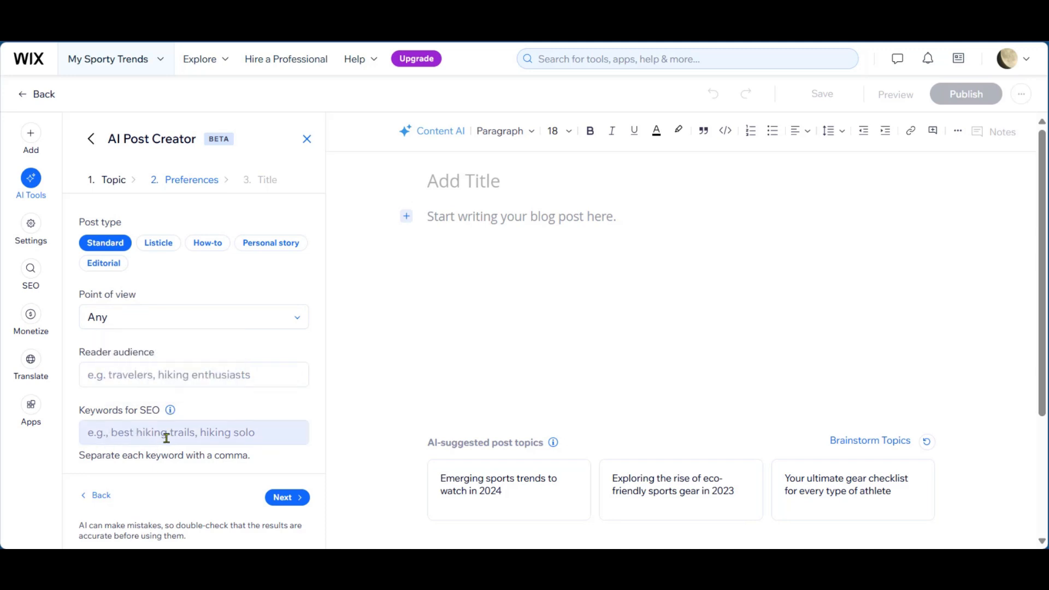
pyautogui.click(121, 376)
pyautogui.write('SPo')
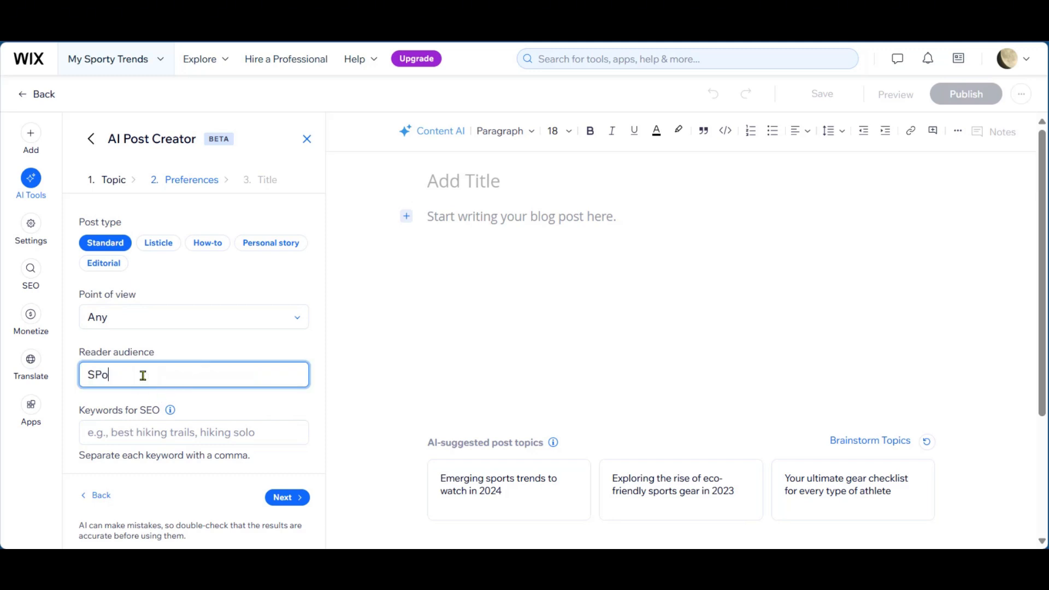
pyautogui.write('rty')
pyautogui.press('BackSpace')
pyautogui.press('BackSpace')
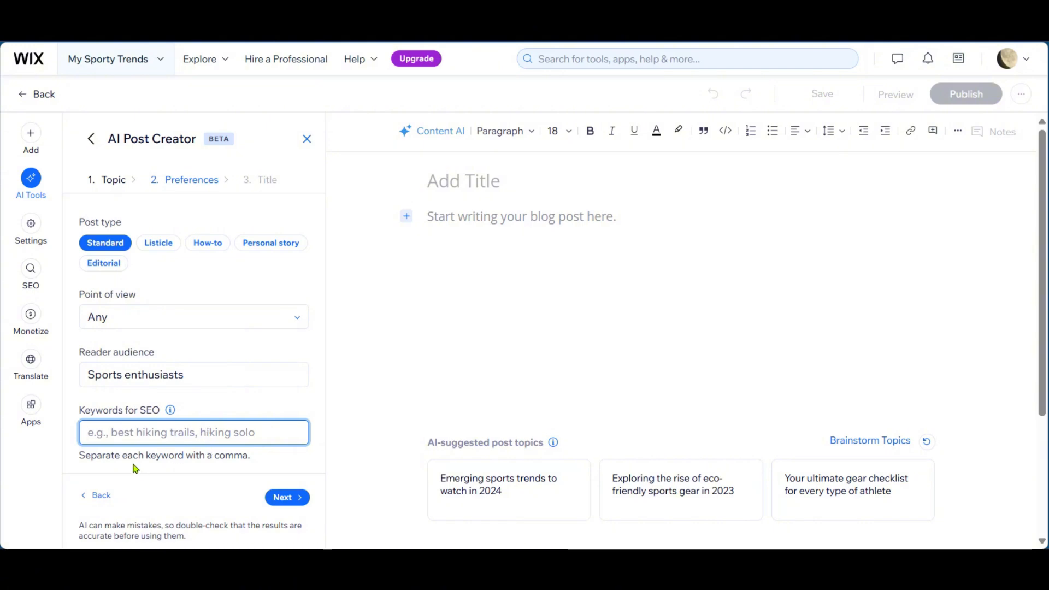
pyautogui.write('Hiking, Sports, Fitness,')
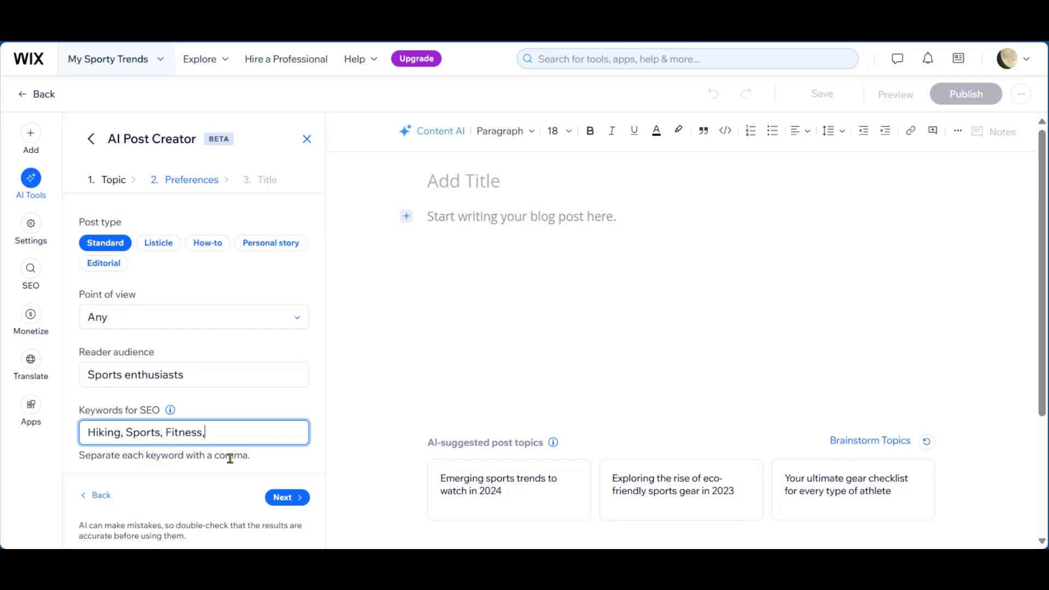
# Proceed to the suggested titles, select the third one and create the blog post.
pyautogui.click(283, 498)
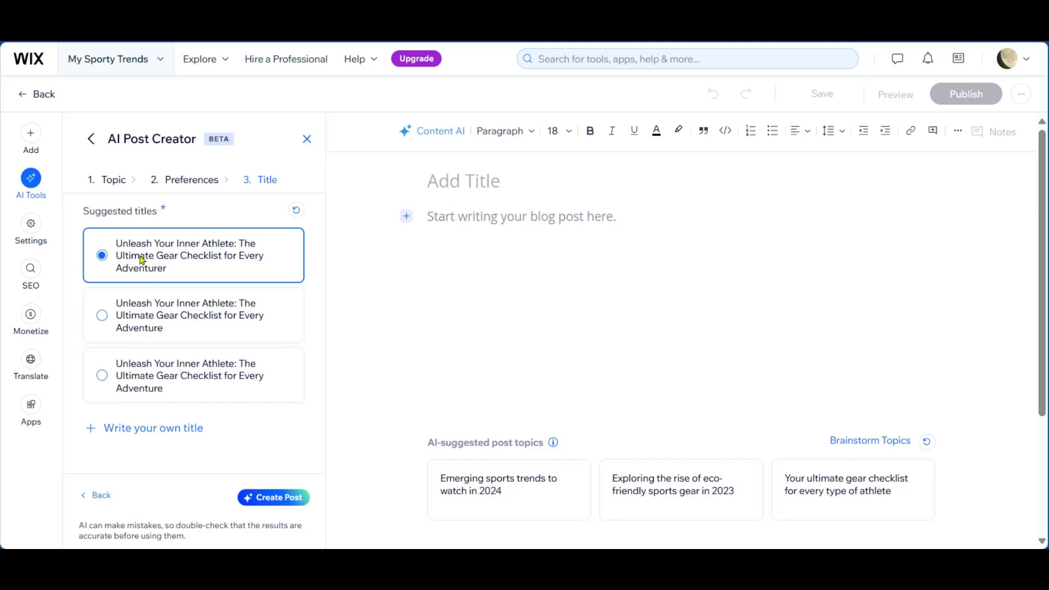
pyautogui.click(119, 365)
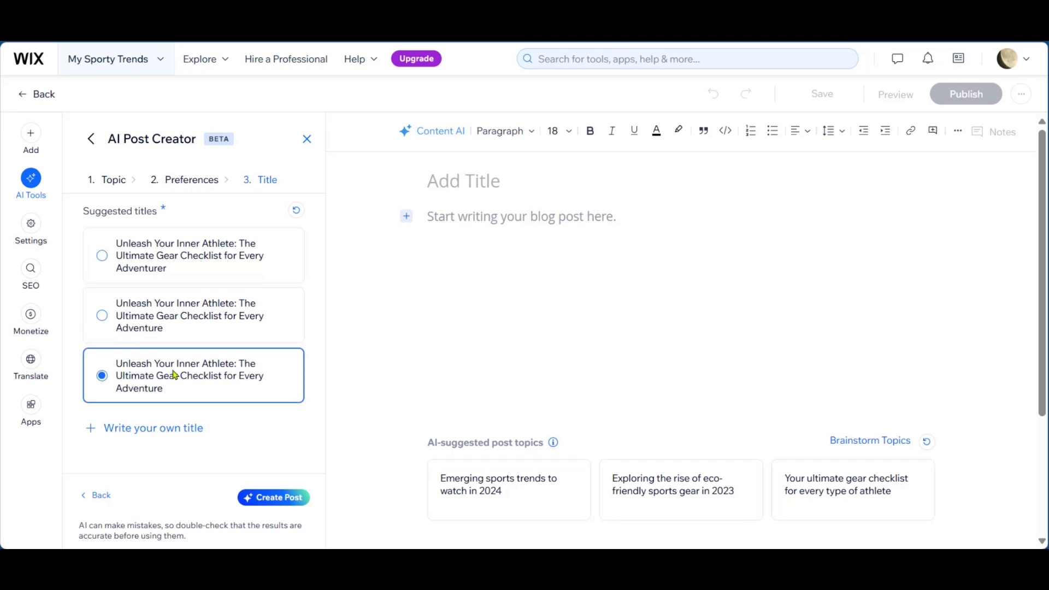
pyautogui.click(273, 499)
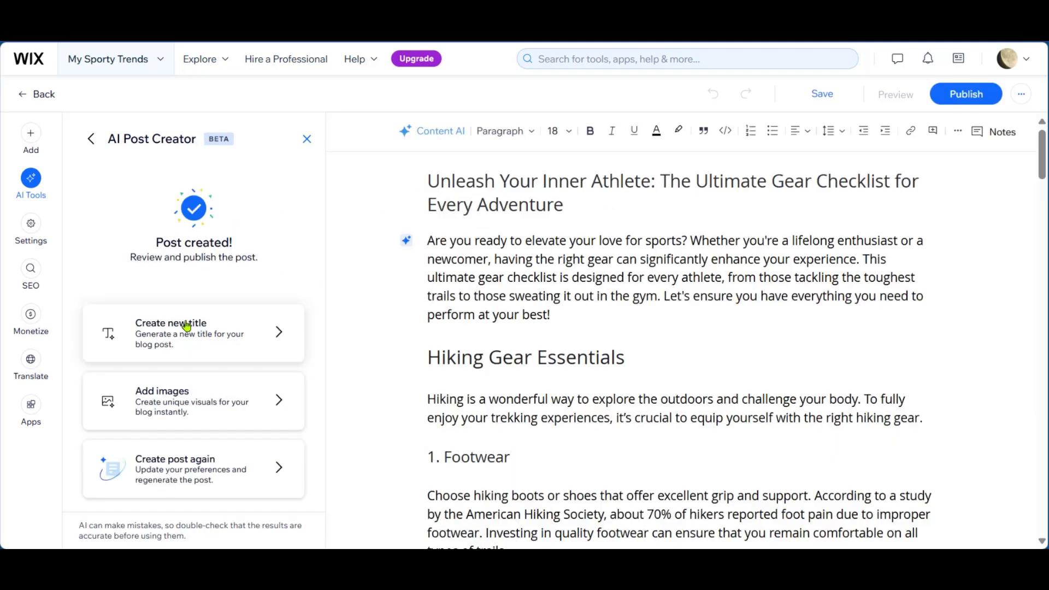
# Examine the generated post's text sections and images down to its closing paragraphs.
pyautogui.scroll(-10, 552, 289)
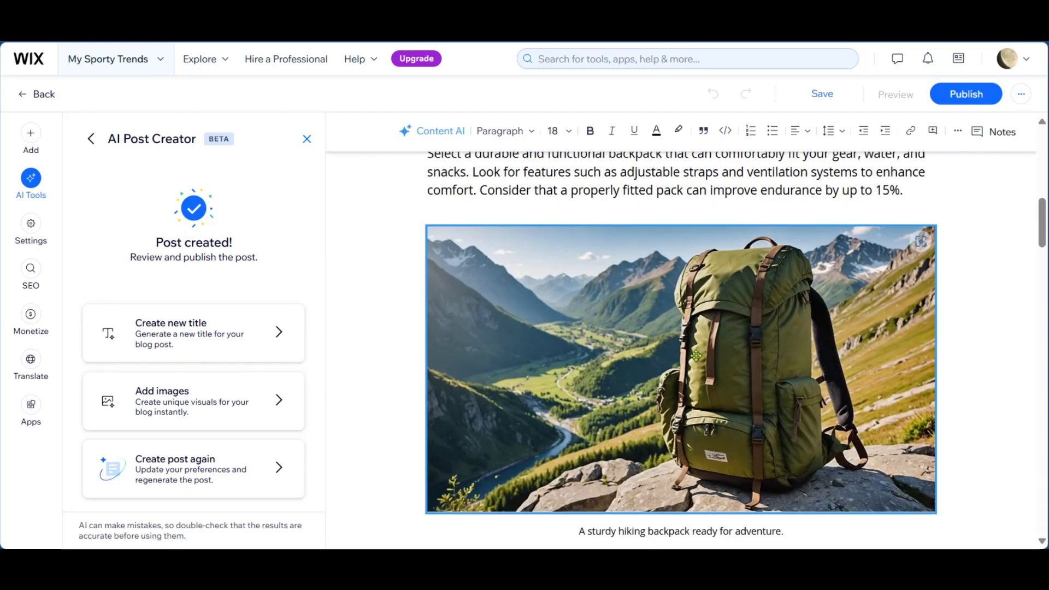
pyautogui.scroll(-10, 697, 355)
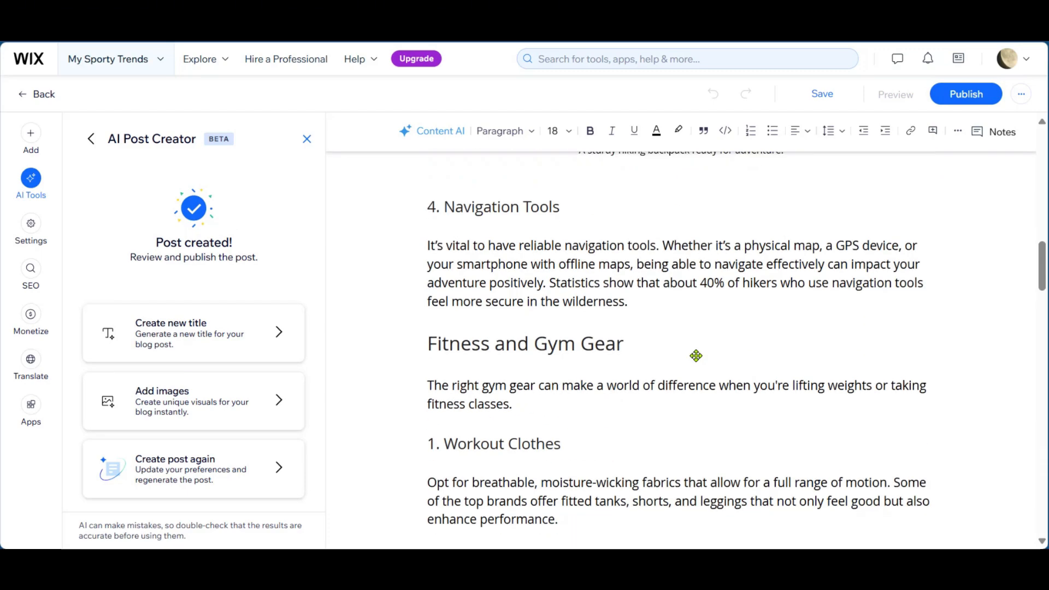
pyautogui.scroll(-10, 696, 355)
pyautogui.click(683, 352)
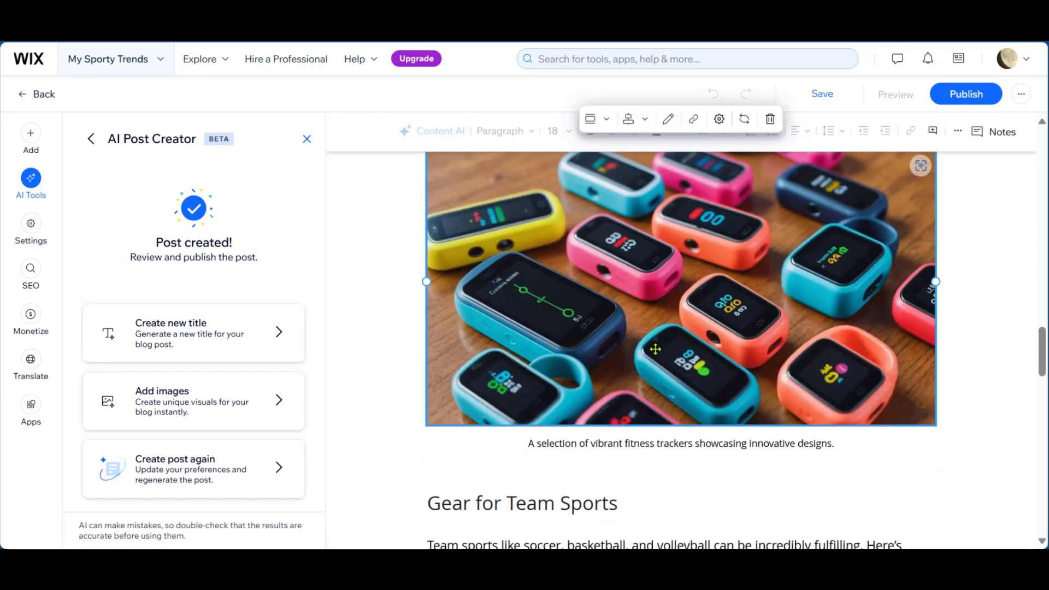
pyautogui.click(731, 331)
pyautogui.hotkey('ctrl', 'a')
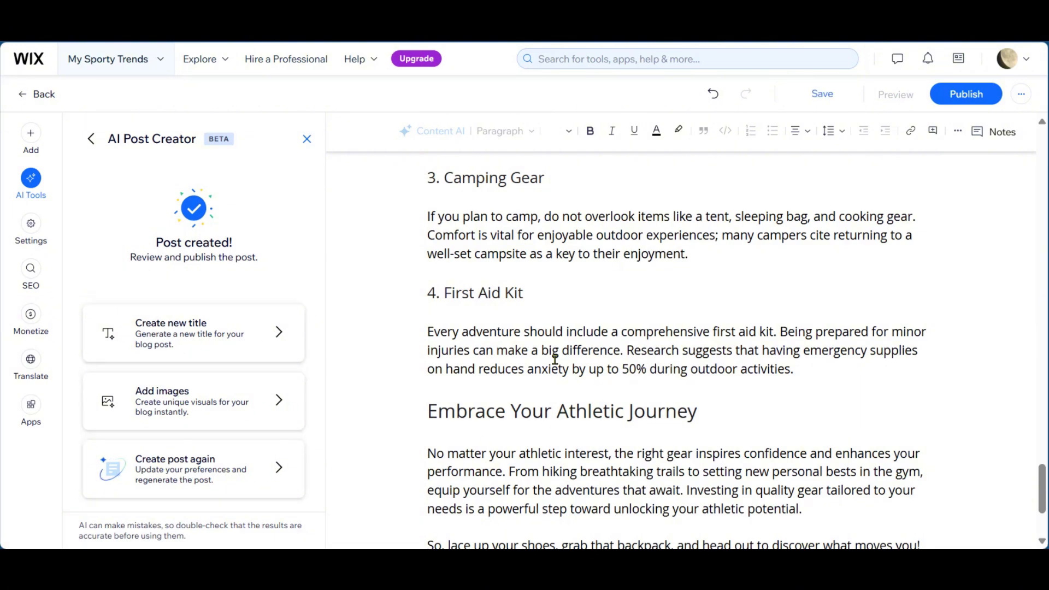
pyautogui.scroll(2, 546, 362)
pyautogui.scroll(10, 546, 360)
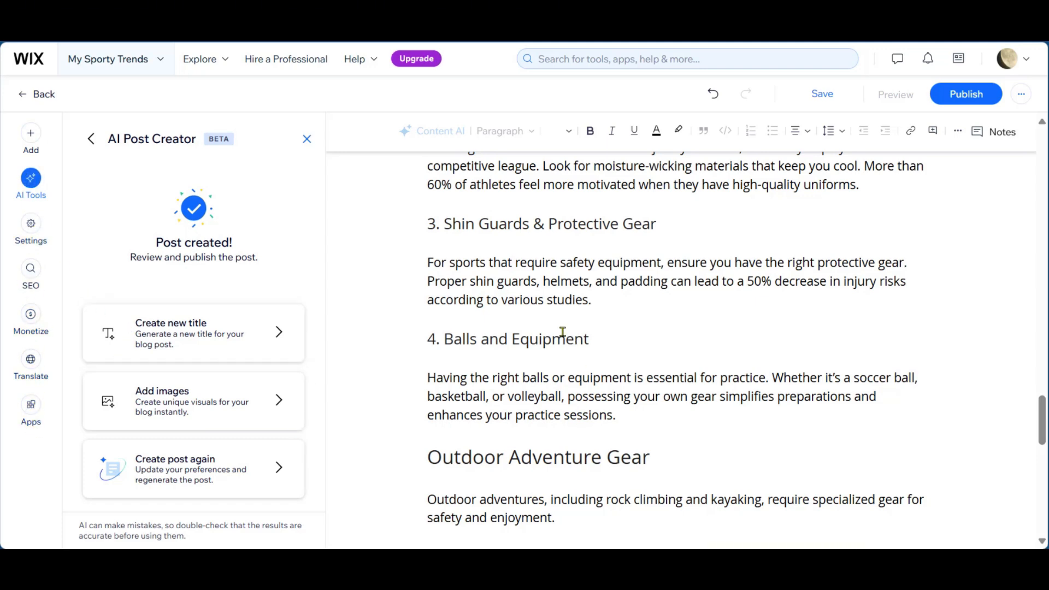
pyautogui.scroll(15, 410, 281)
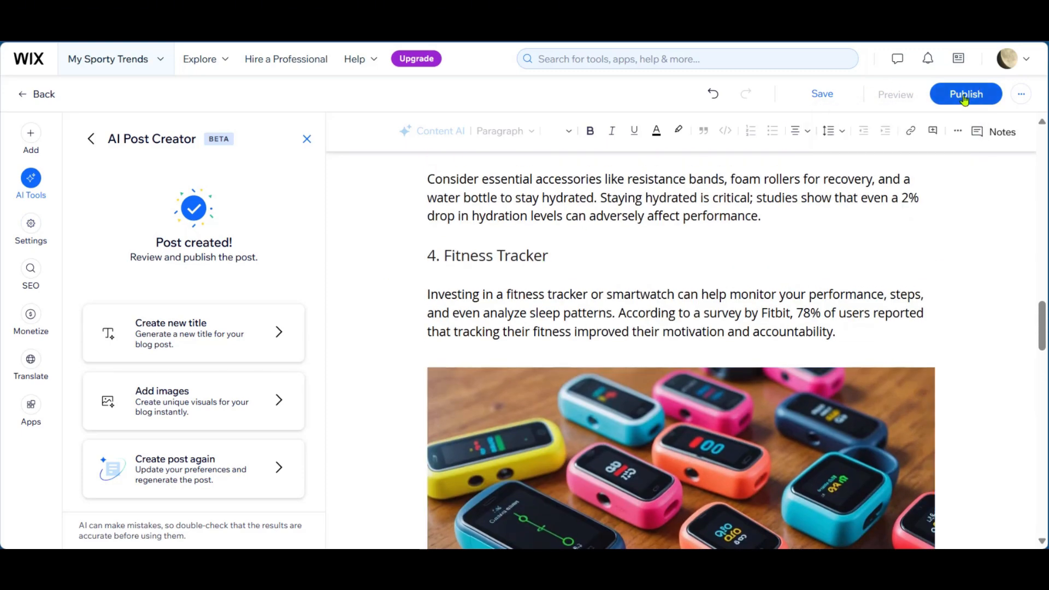
# Publish the blog post and continue to the site editor.
pyautogui.click(966, 97)
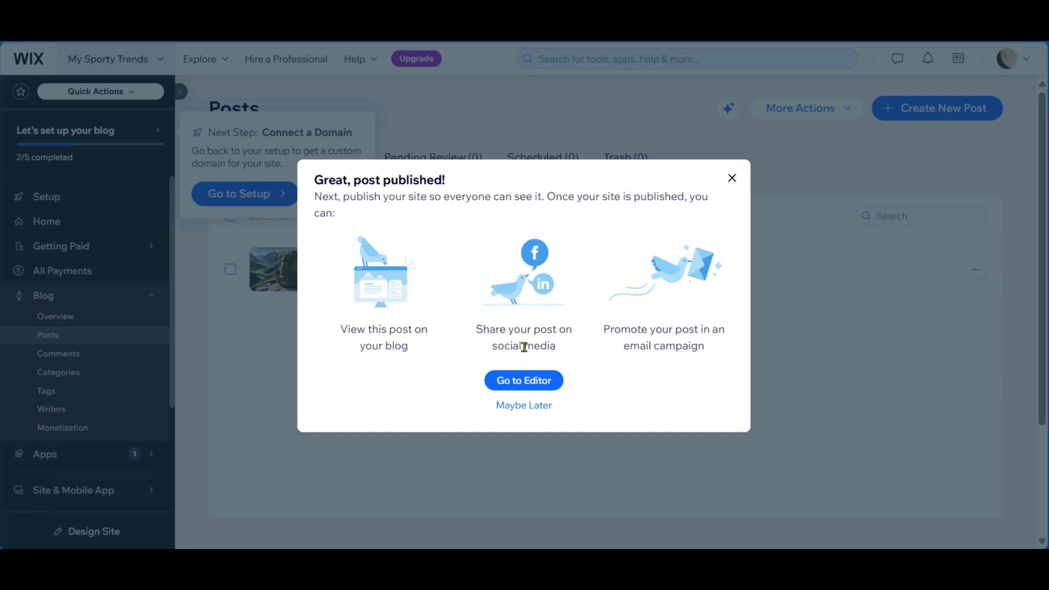
pyautogui.click(532, 386)
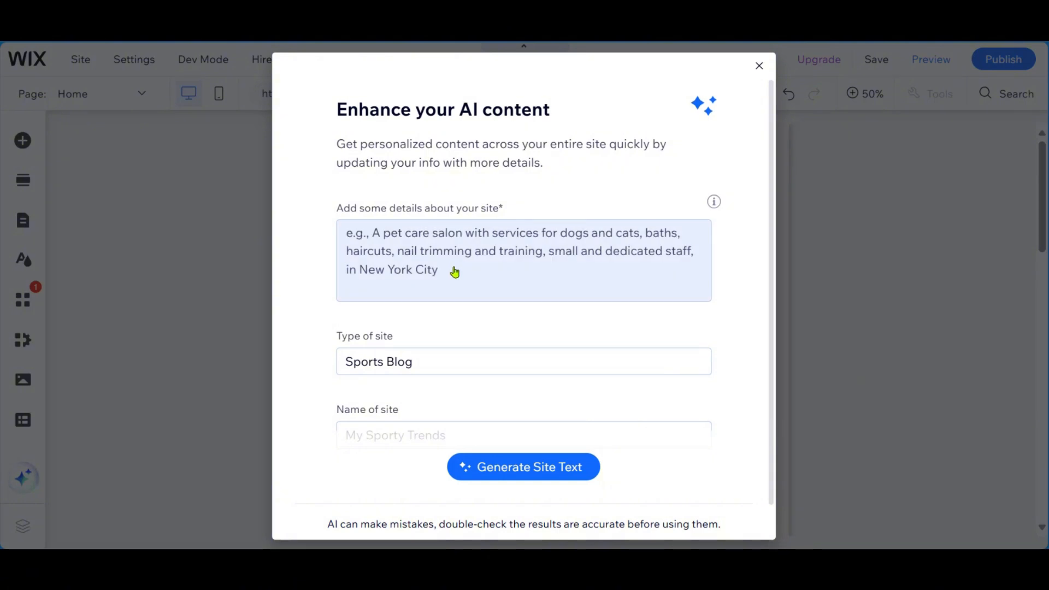
# Generate site text from the details "a friendly blogger with the goal to help everyone get excited about sports and fitness. You and you Pets can join in!".
pyautogui.scroll(-1, 404, 289)
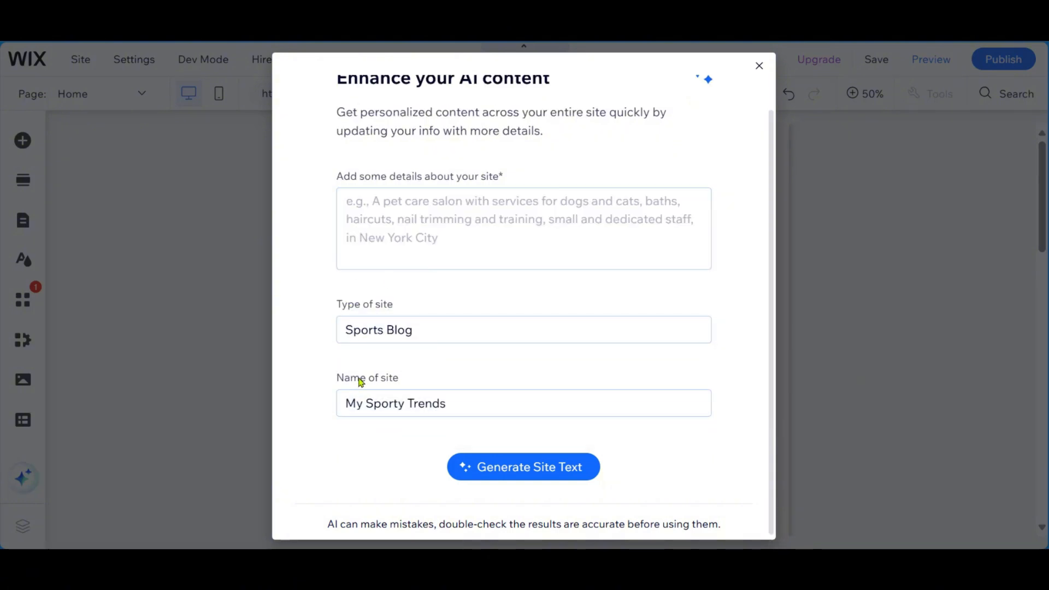
pyautogui.click(535, 477)
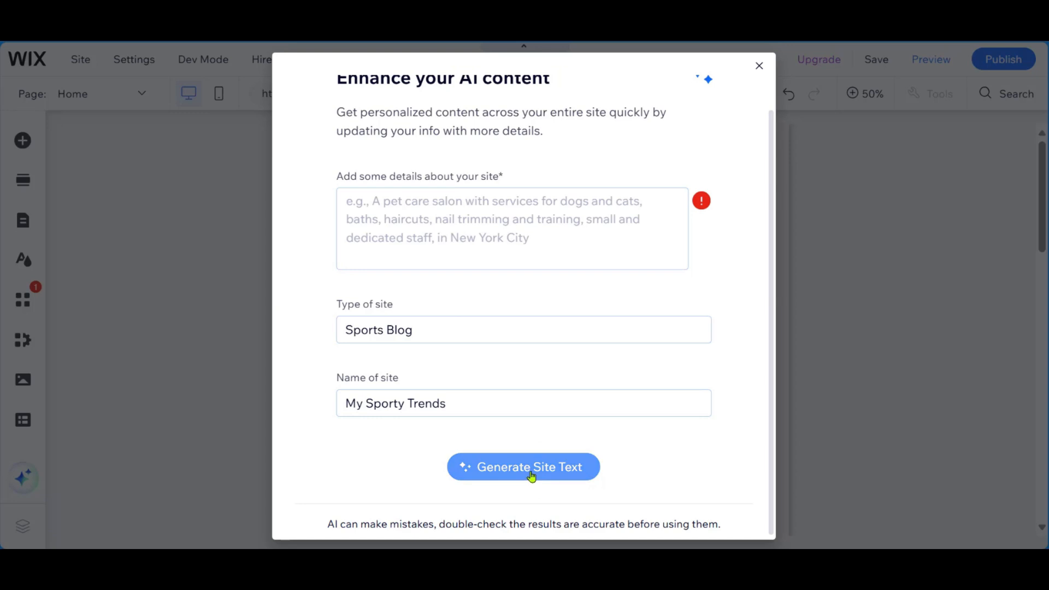
pyautogui.click(383, 205)
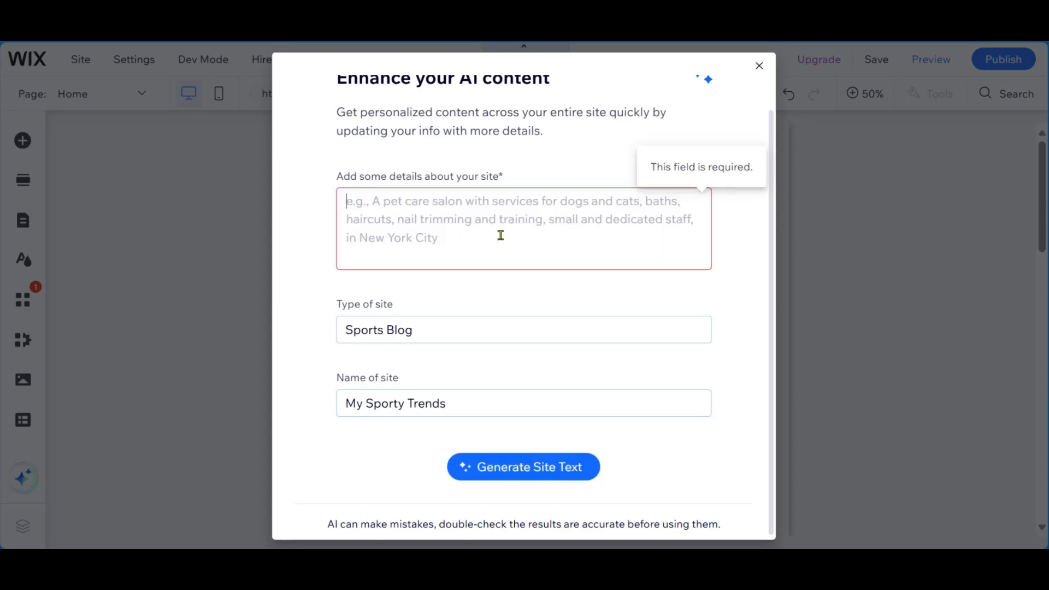
pyautogui.write('a friendly blogger with the goal to help everyone get excited about sports and fitness. You and you Pets can join in!')
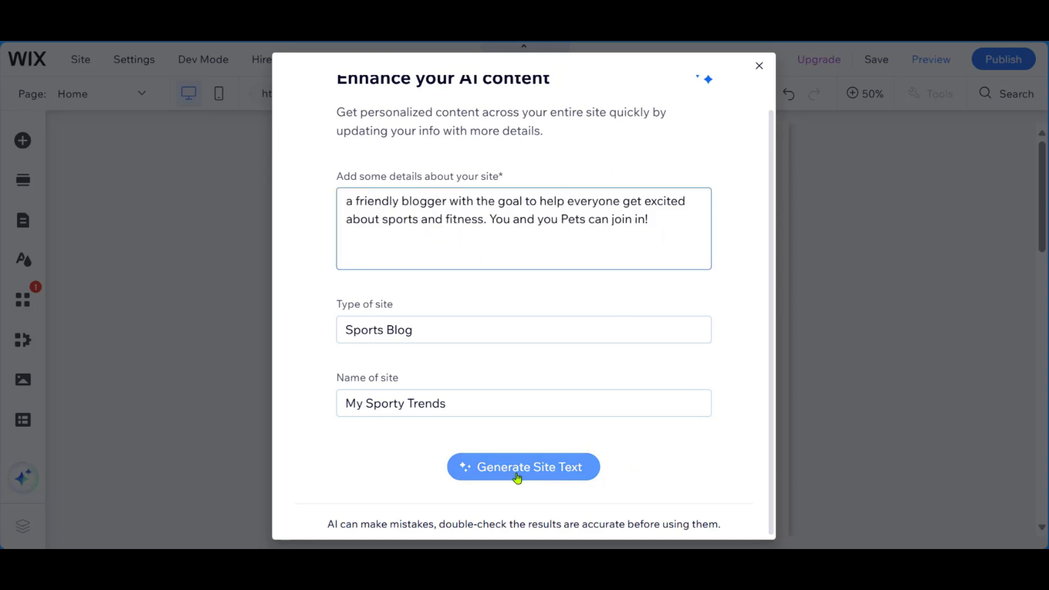
pyautogui.click(551, 472)
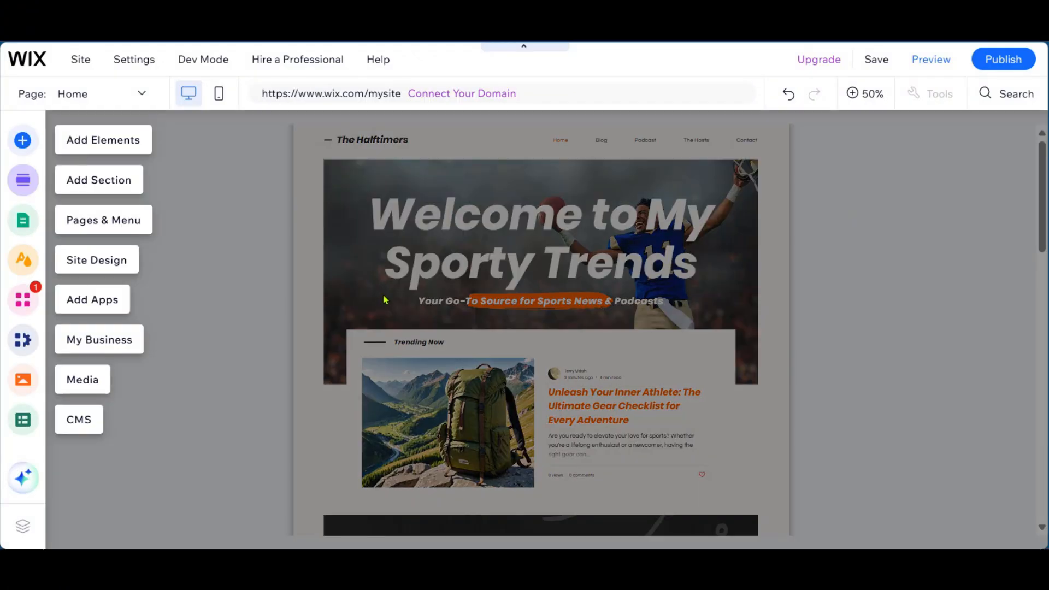
# Dismiss the editor's introduction overlay and examine the home page's Welcome, blog feed and podcast sections.
pyautogui.click(174, 251)
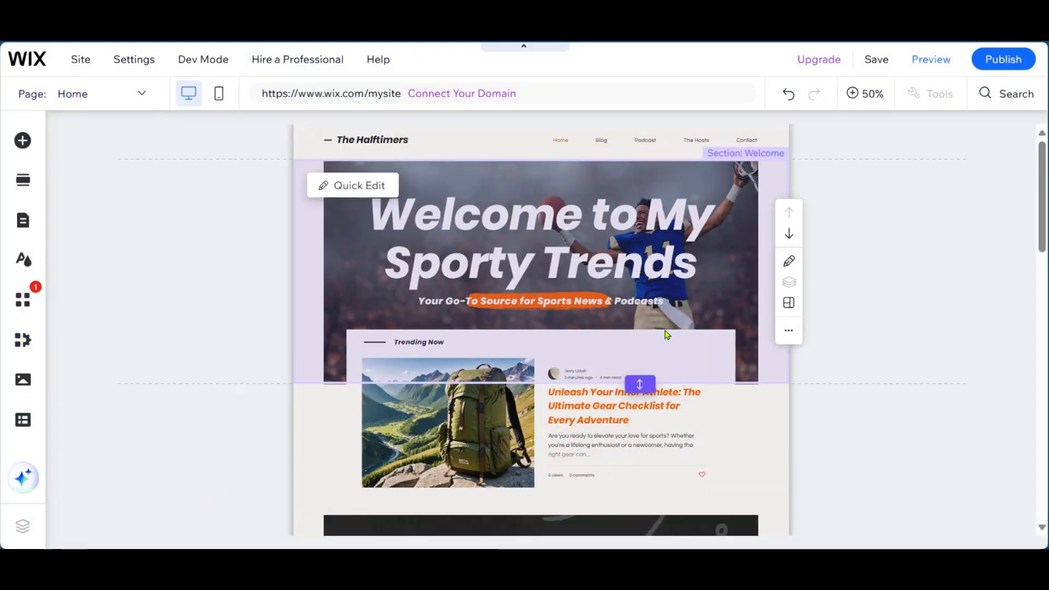
pyautogui.scroll(-3, 668, 333)
pyautogui.scroll(3, 601, 330)
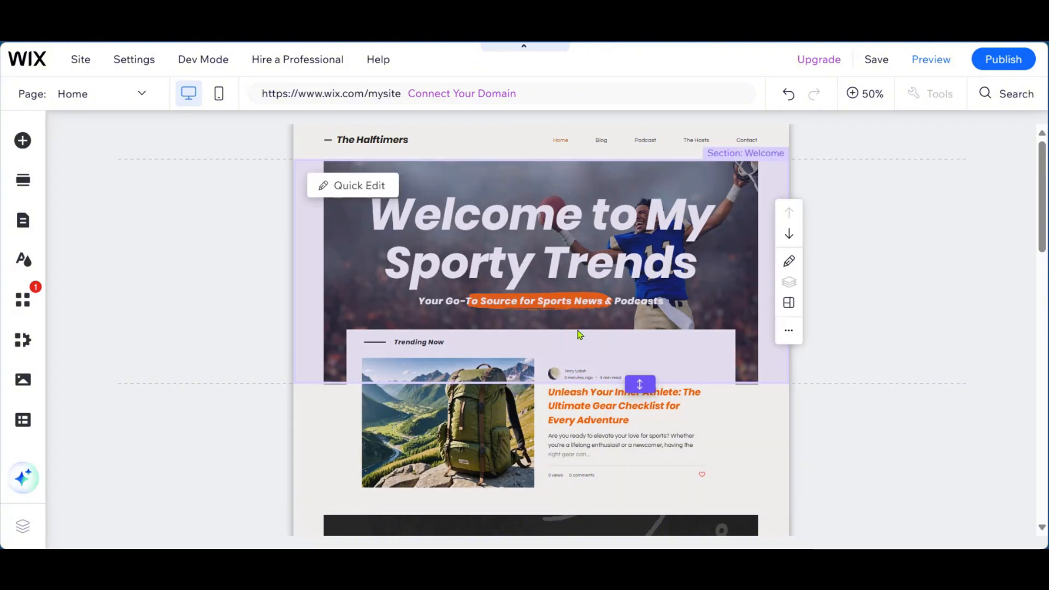
pyautogui.scroll(-1, 590, 345)
pyautogui.scroll(1, 655, 394)
pyautogui.scroll(-3, 566, 398)
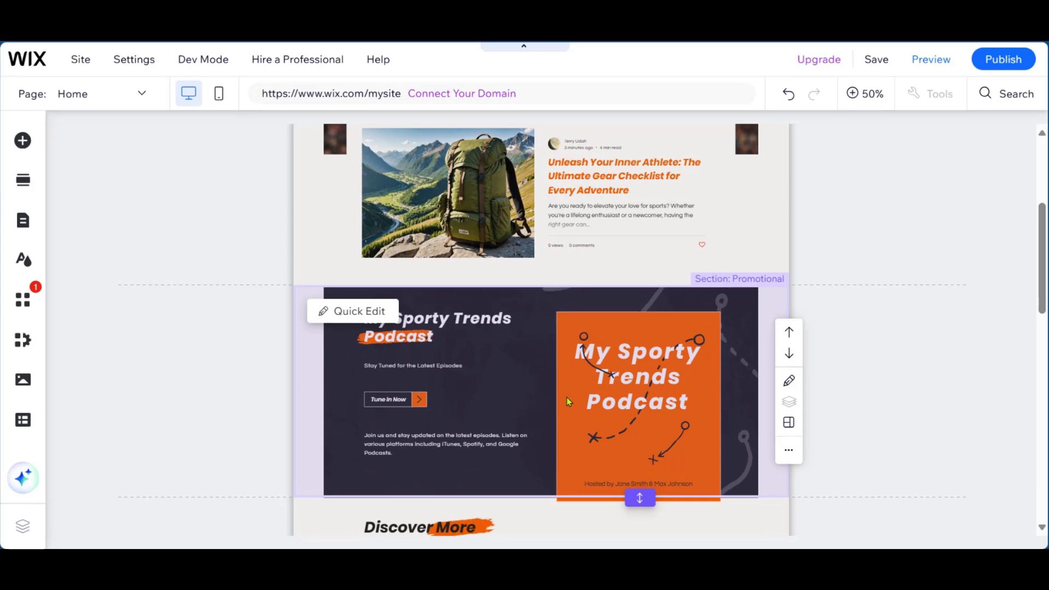
pyautogui.scroll(3, 567, 397)
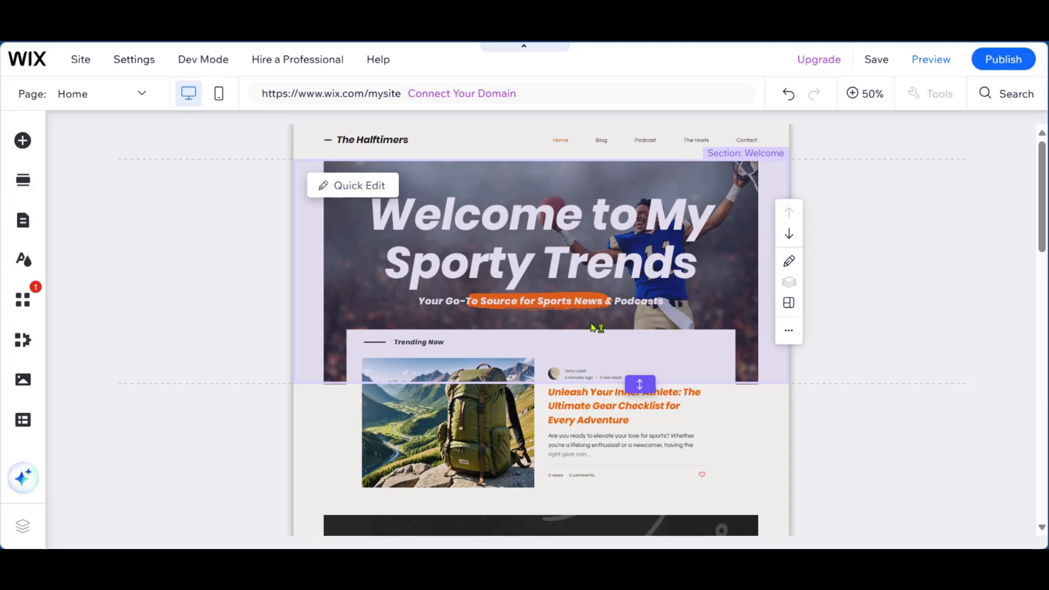
# Move the Welcome section one position down the home page, and move it back up.
pyautogui.click(790, 239)
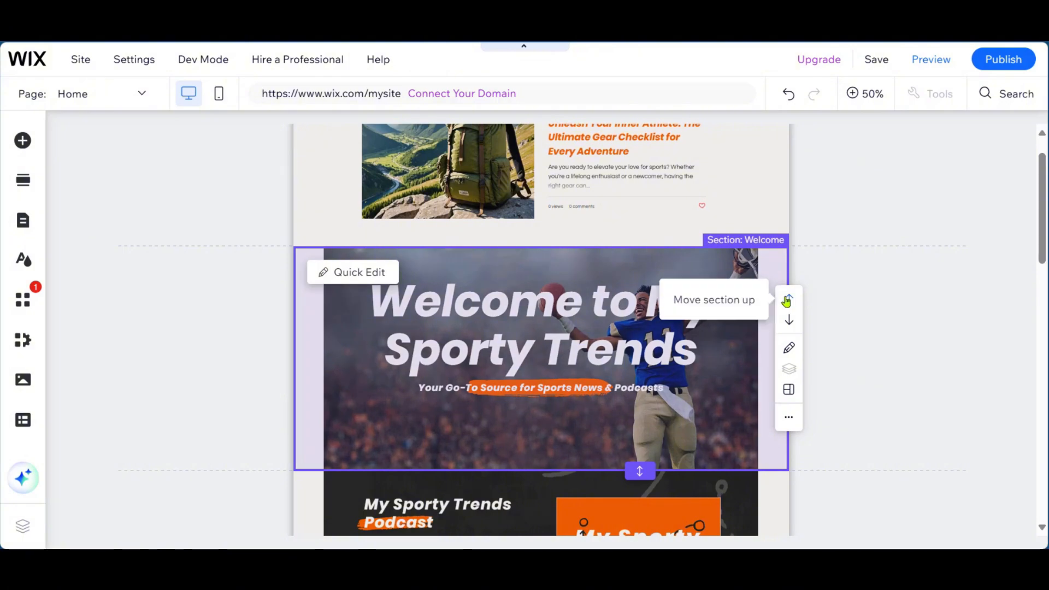
pyautogui.click(789, 298)
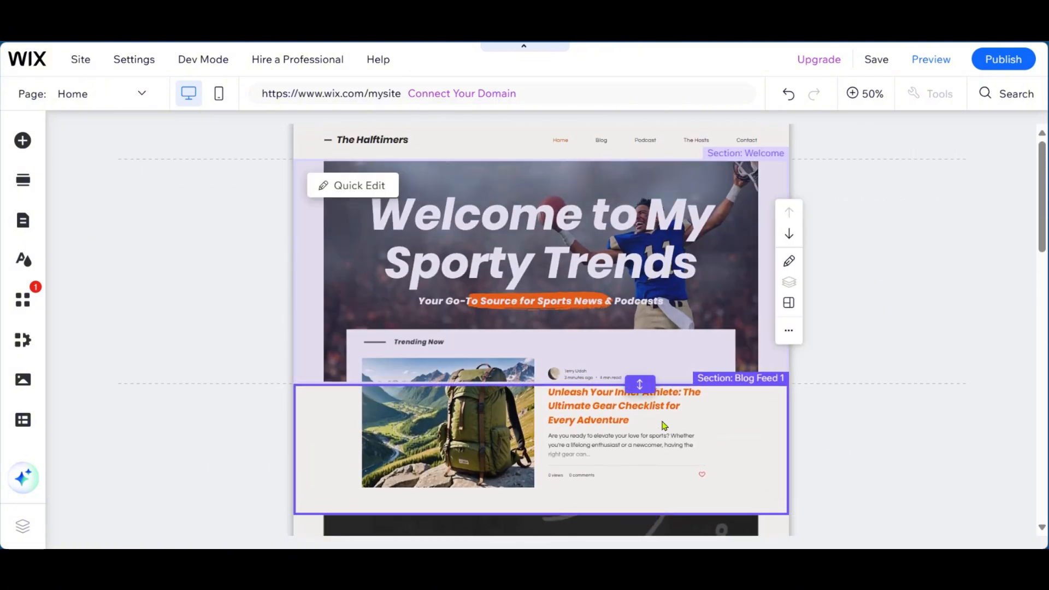
# Set the Welcome section's background to the stock image of baseballs and tennis balls on pastel surfaces.
pyautogui.click(366, 186)
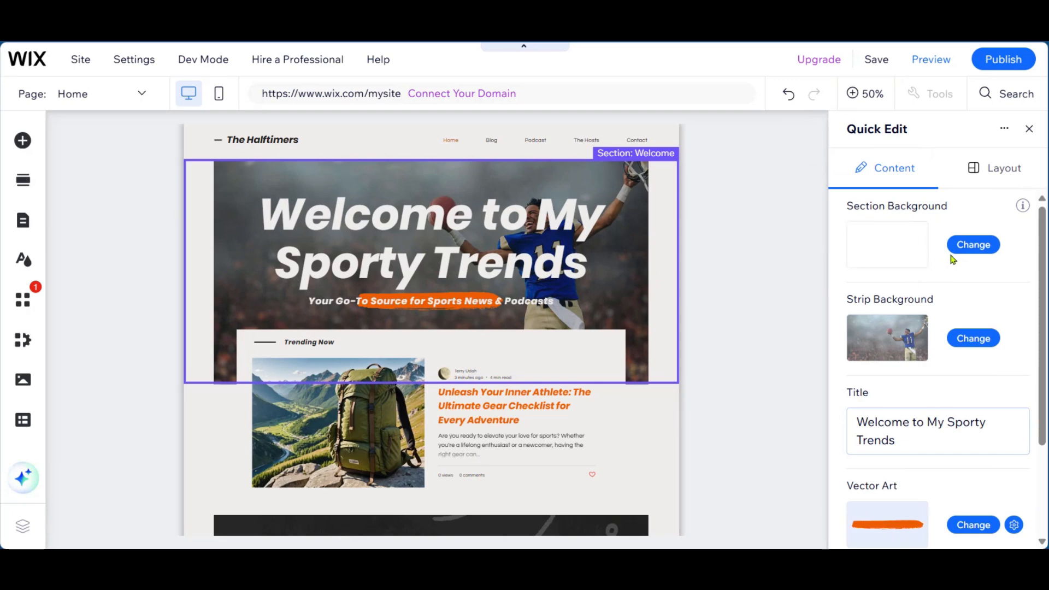
pyautogui.click(972, 246)
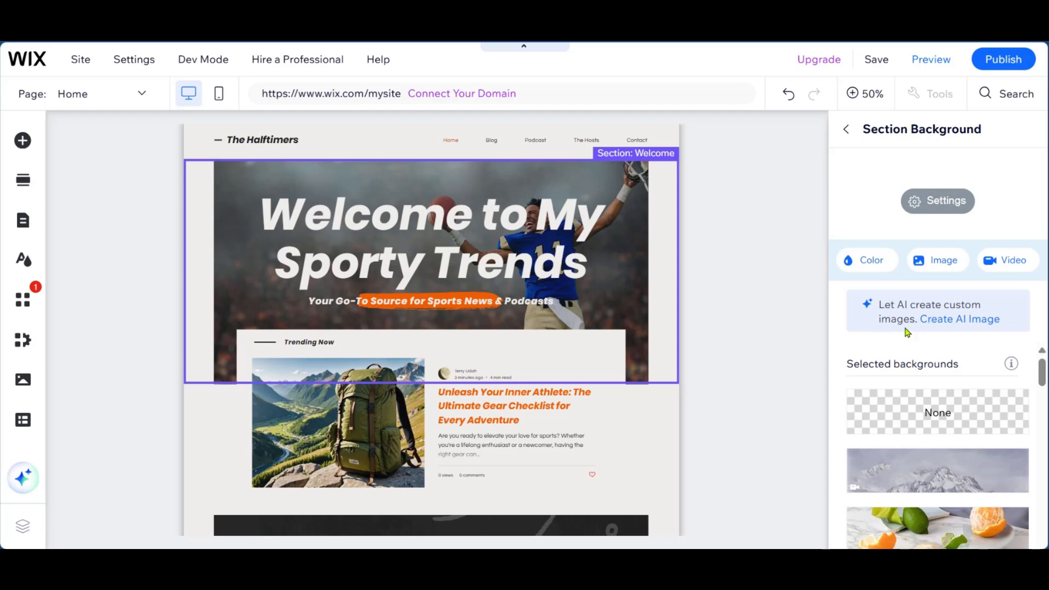
pyautogui.scroll(-5, 904, 360)
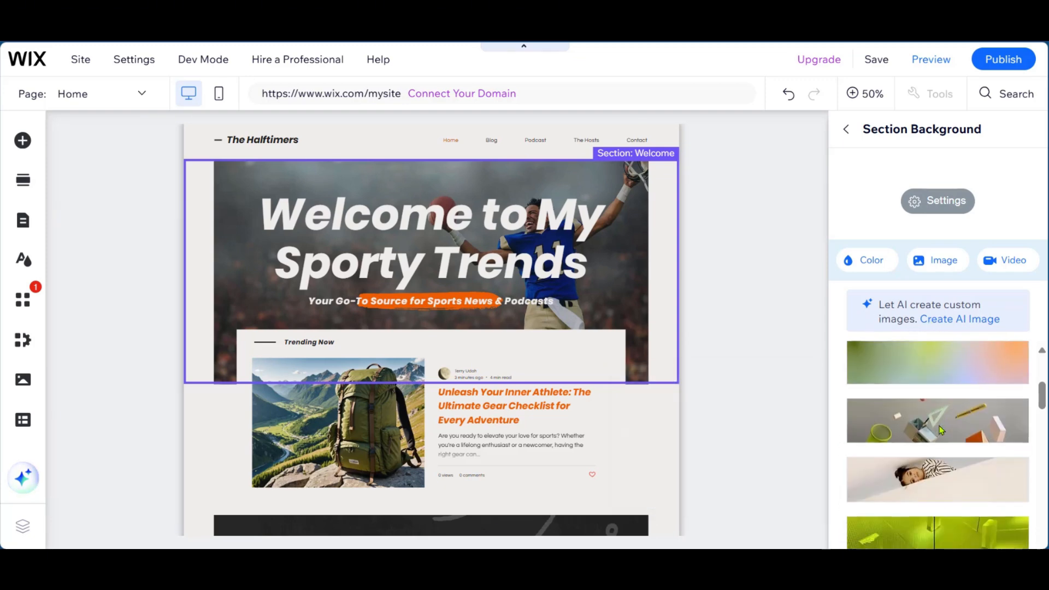
pyautogui.scroll(-6, 941, 431)
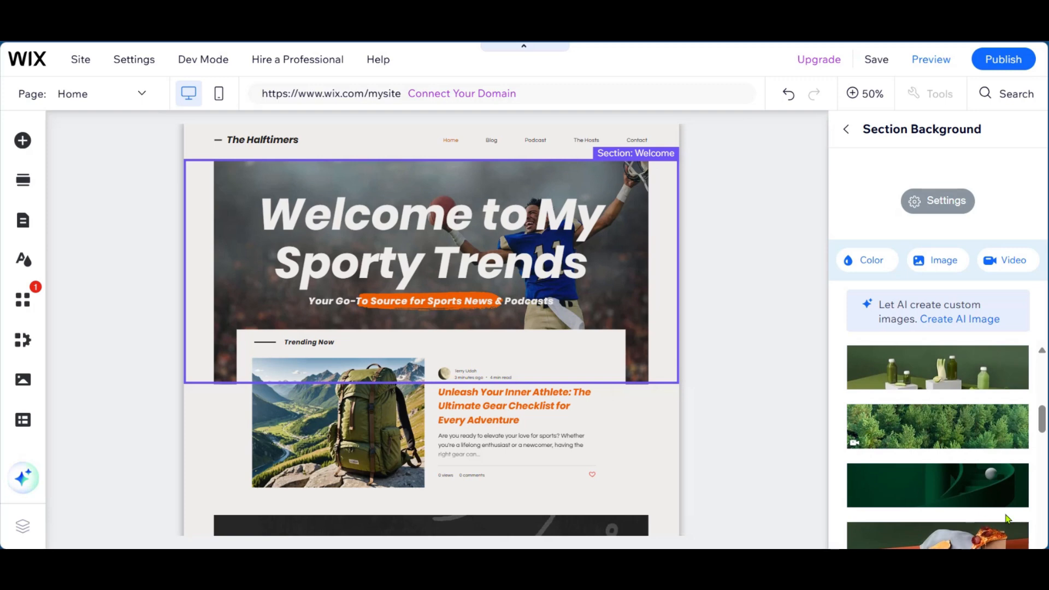
pyautogui.scroll(-1, 1008, 518)
pyautogui.click(933, 405)
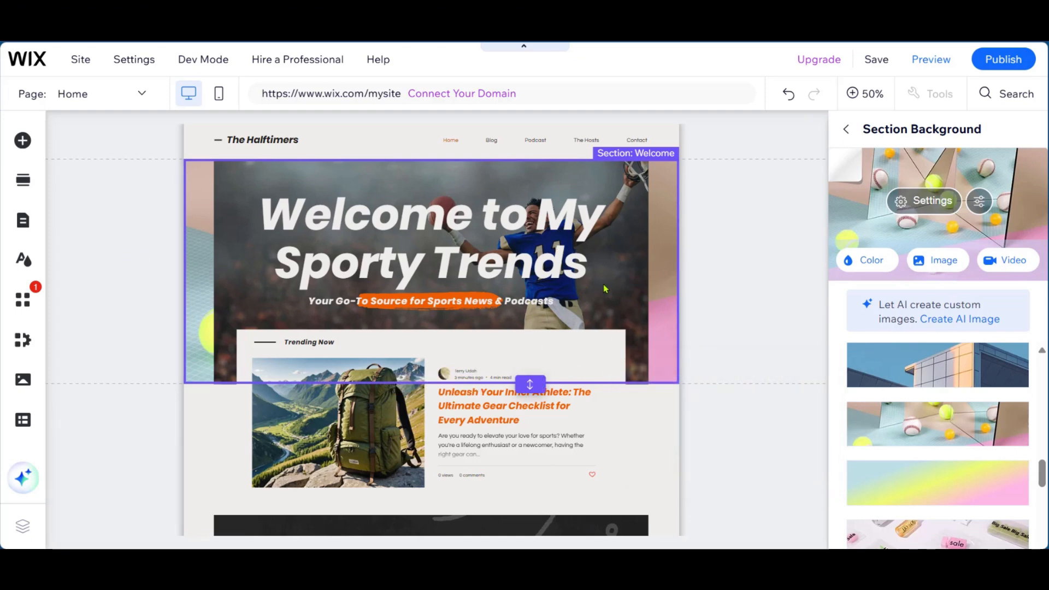
# Delete and re-enter the word "Now" in the Blog Feed section's "Trending Now" title, and select the whole title text.
pyautogui.scroll(-3, 519, 289)
pyautogui.click(491, 286)
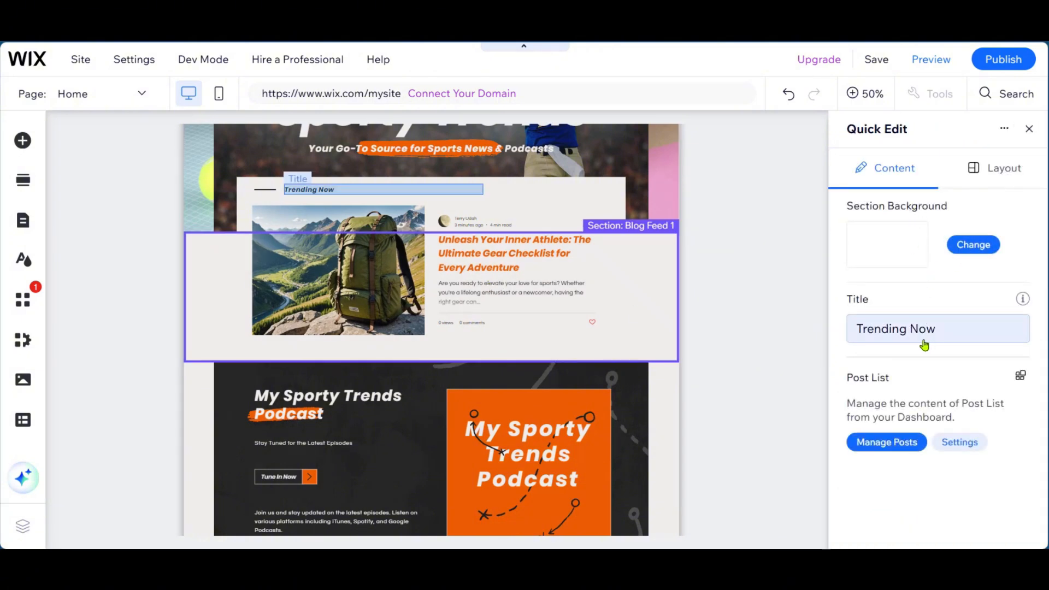
pyautogui.click(879, 330)
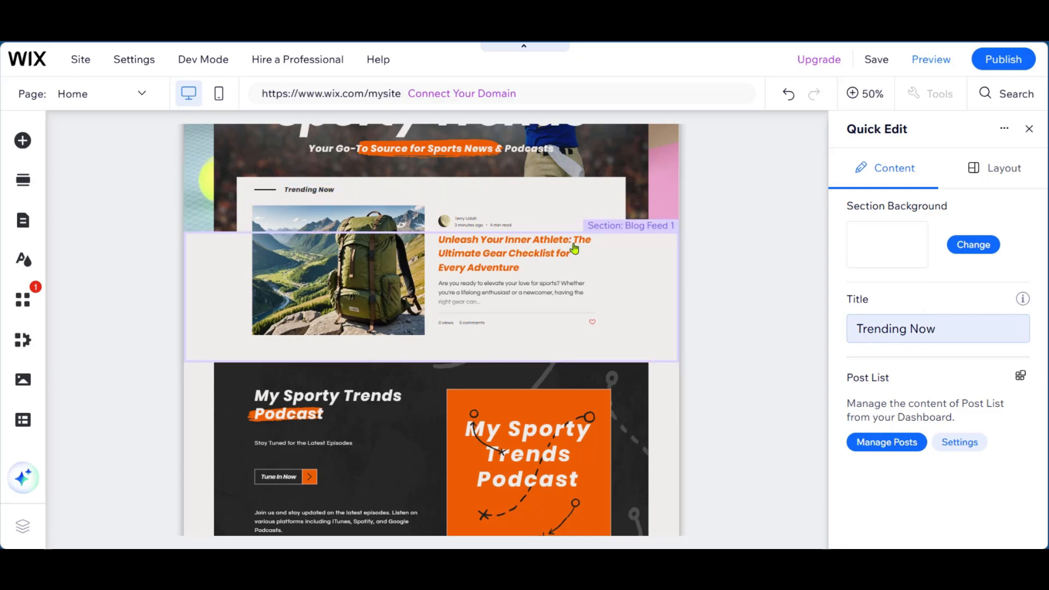
pyautogui.click(938, 362)
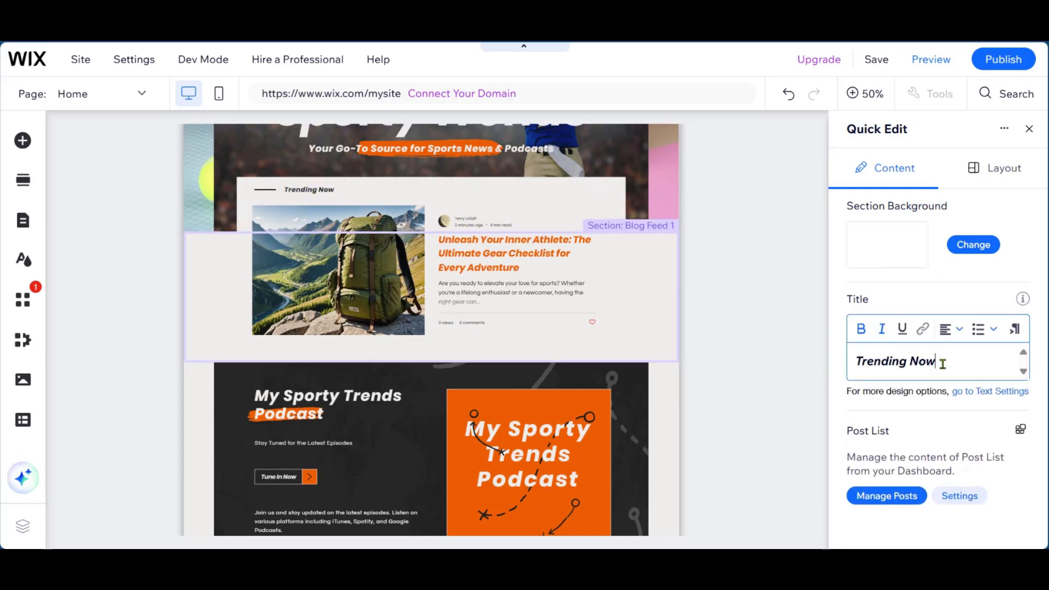
pyautogui.press('BackSpace')
pyautogui.press('BackSpace')
pyautogui.press('BackSpace')
pyautogui.press('BackSpace')
pyautogui.write('Now')
pyautogui.hotkey('ctrl', 'a')
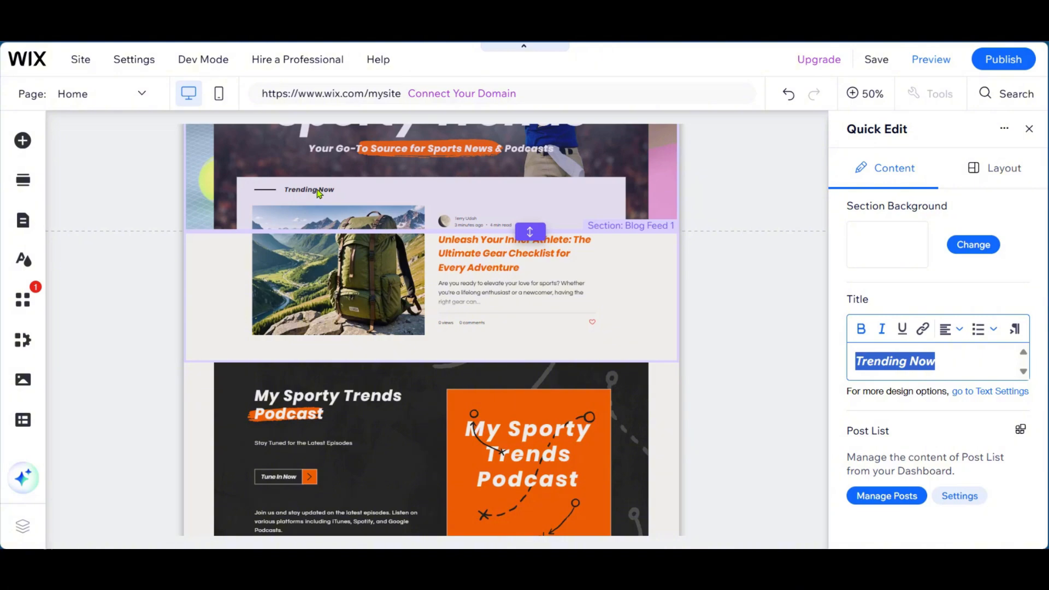
# Review the home page sections in the editor and examine the page in the desktop preview.
pyautogui.scroll(3, 782, 338)
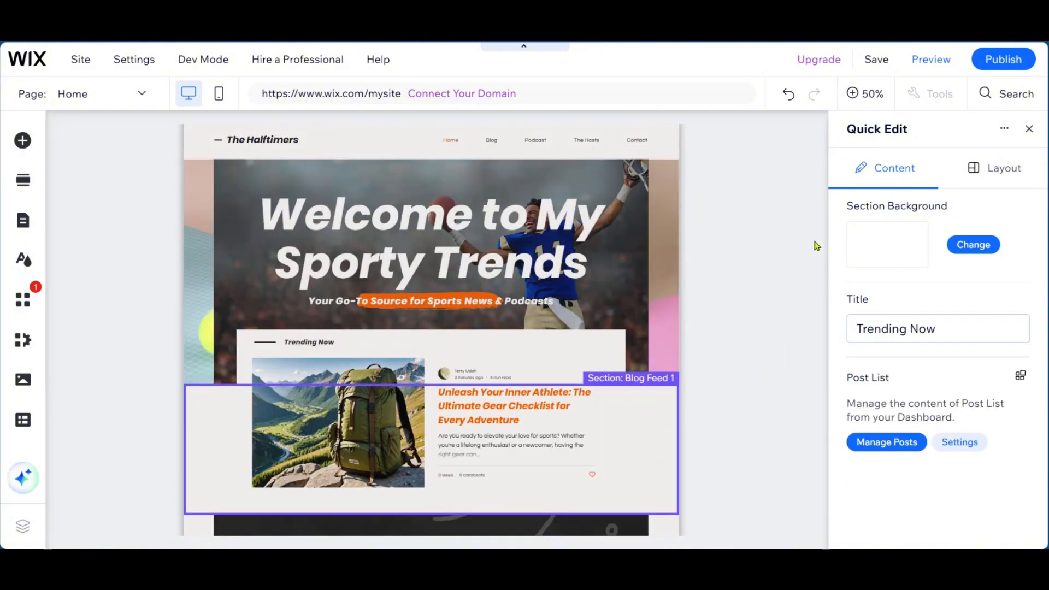
pyautogui.scroll(-5, 591, 405)
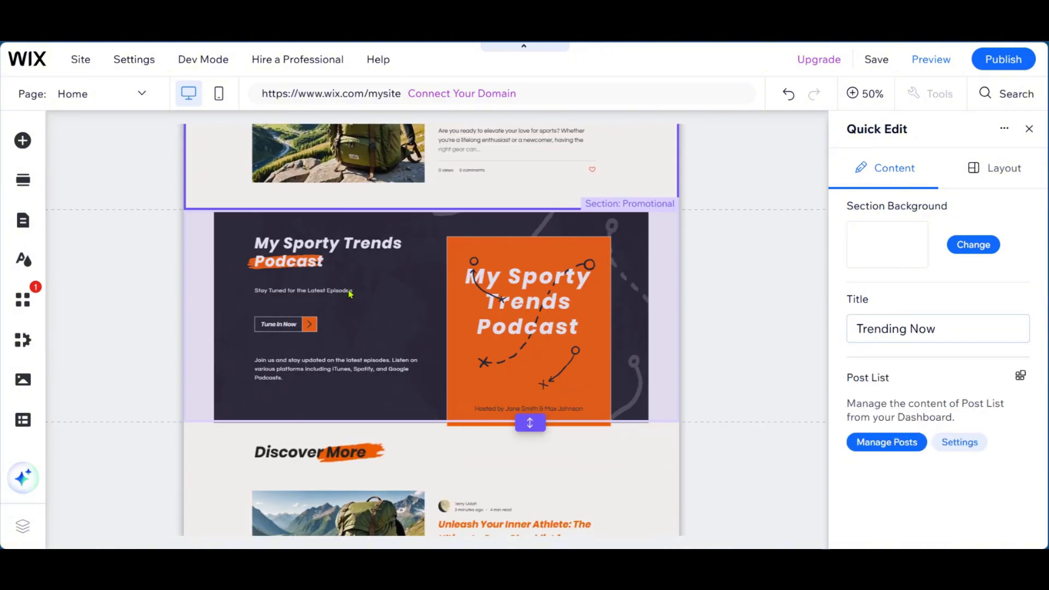
pyautogui.scroll(-3, 476, 422)
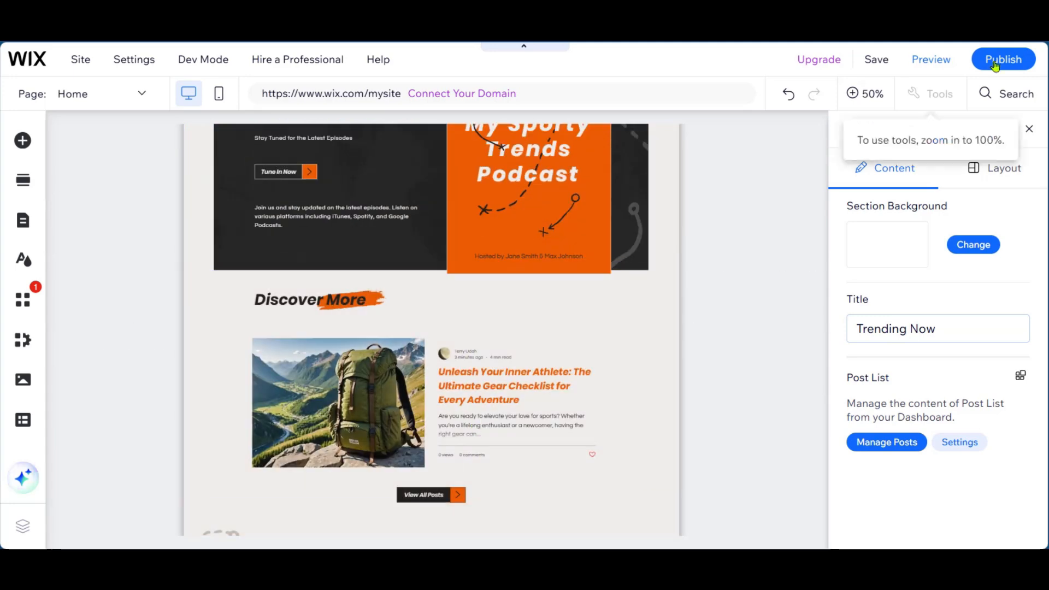
pyautogui.click(931, 62)
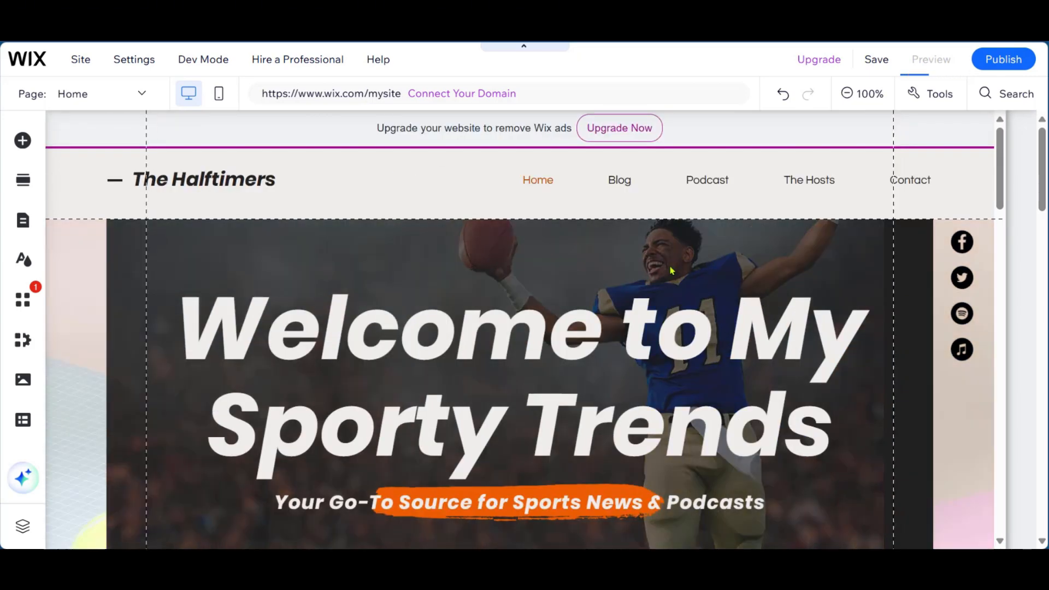
pyautogui.scroll(-6, 614, 373)
pyautogui.scroll(6, 619, 358)
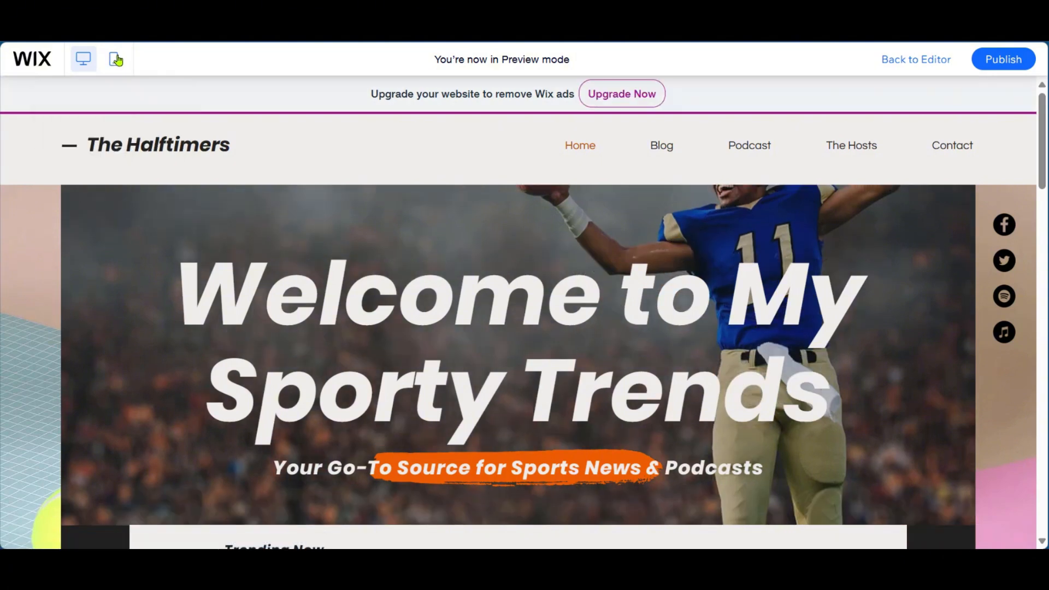
# Examine the home page in the mobile preview and return to the editor.
pyautogui.click(115, 59)
pyautogui.scroll(-3, 495, 239)
pyautogui.scroll(3, 538, 241)
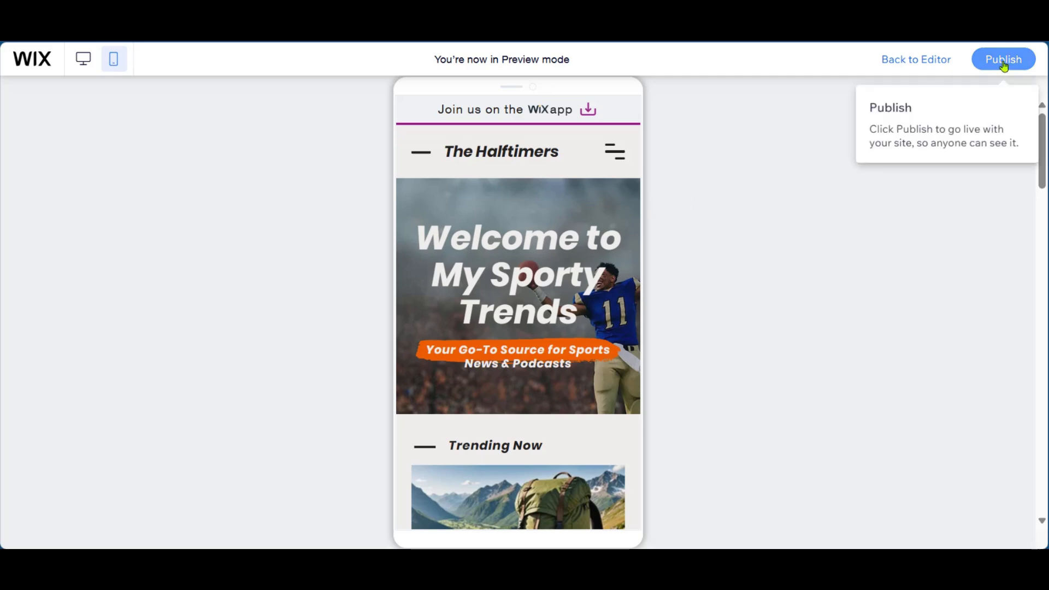
pyautogui.click(918, 65)
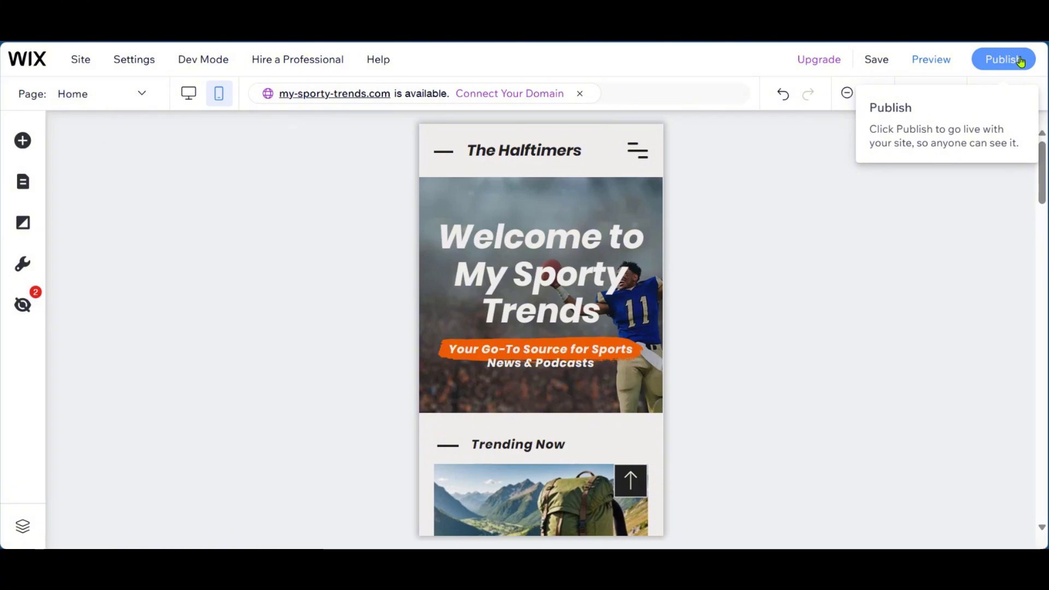
# Publish the site and view the live version, closing the publishing confirmation.
pyautogui.click(1020, 61)
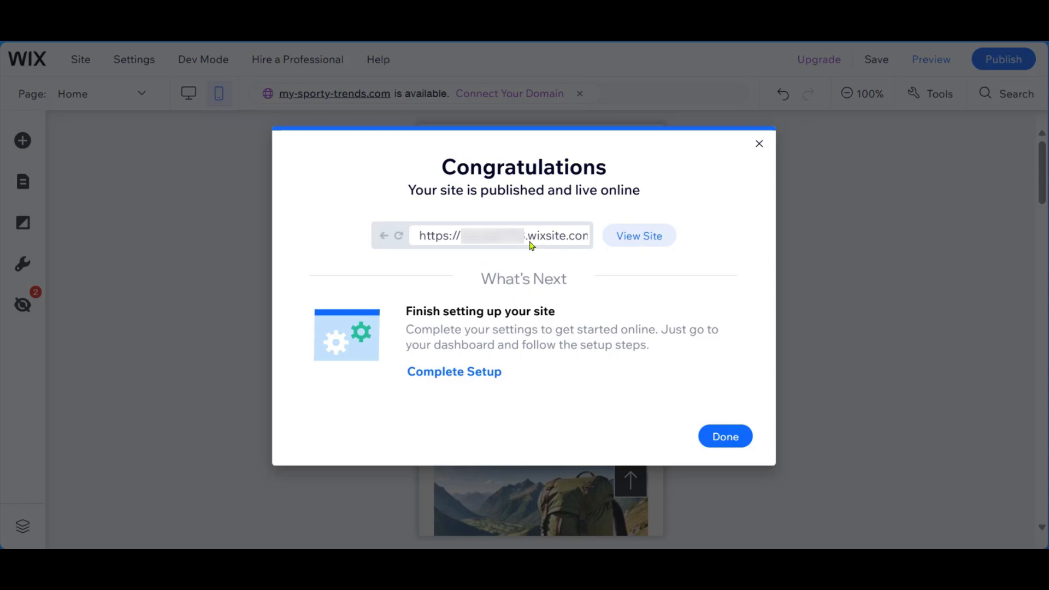
pyautogui.click(635, 247)
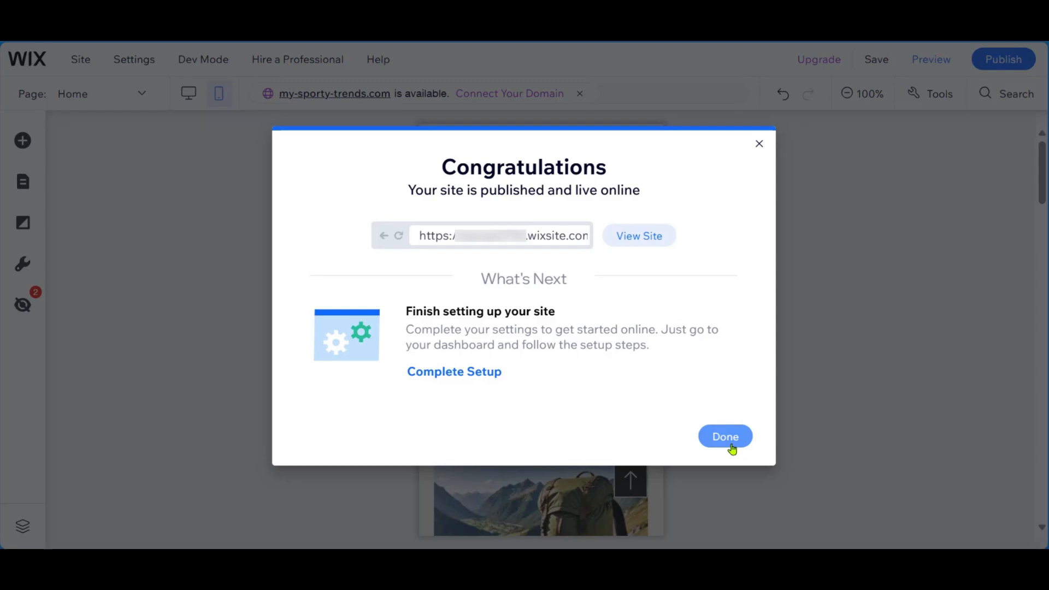
pyautogui.click(727, 437)
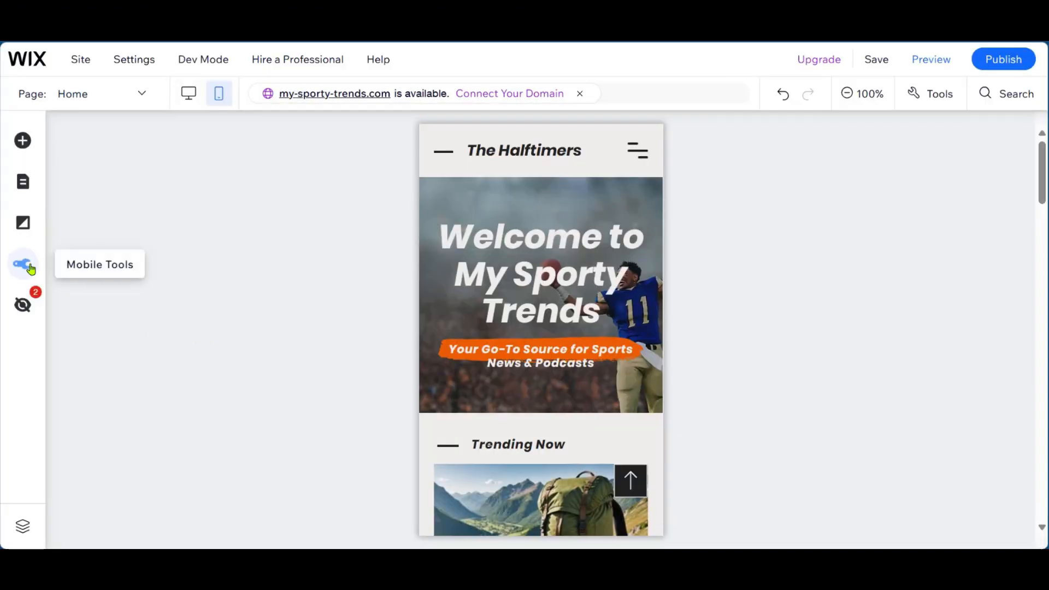